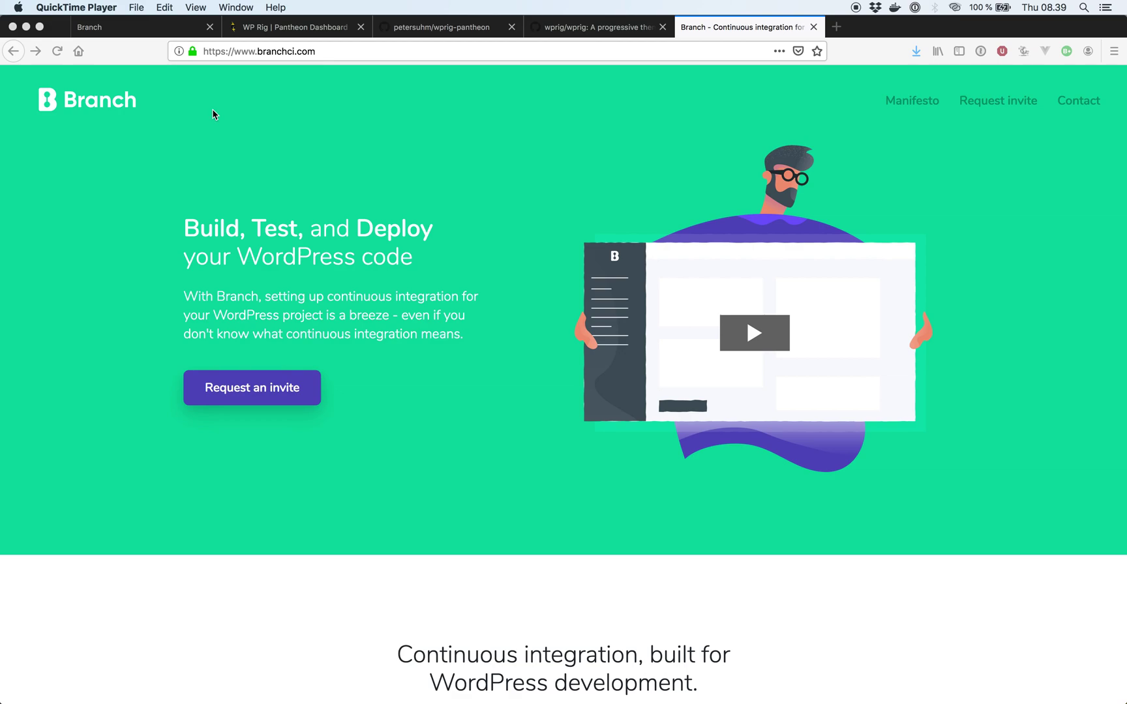
Fill in and submit Branch's 'Register as a Pantheon user' form
{"action": "left_click", "coordinate": [146, 29]}
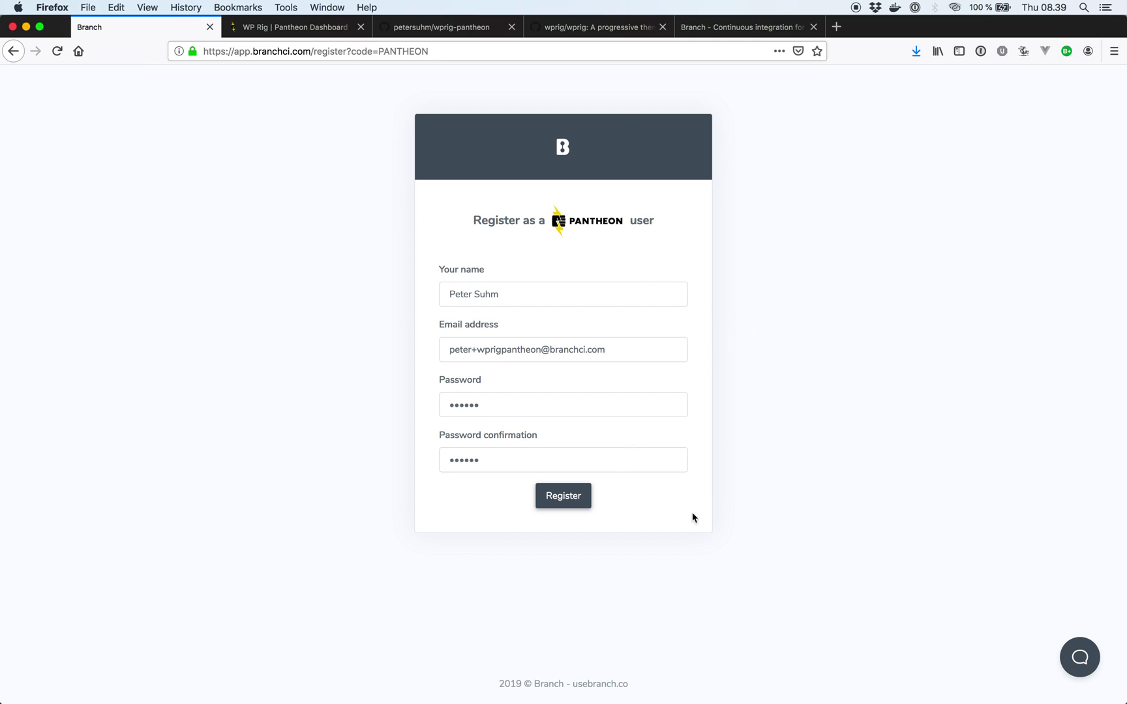
{"action": "left_click", "coordinate": [585, 503]}
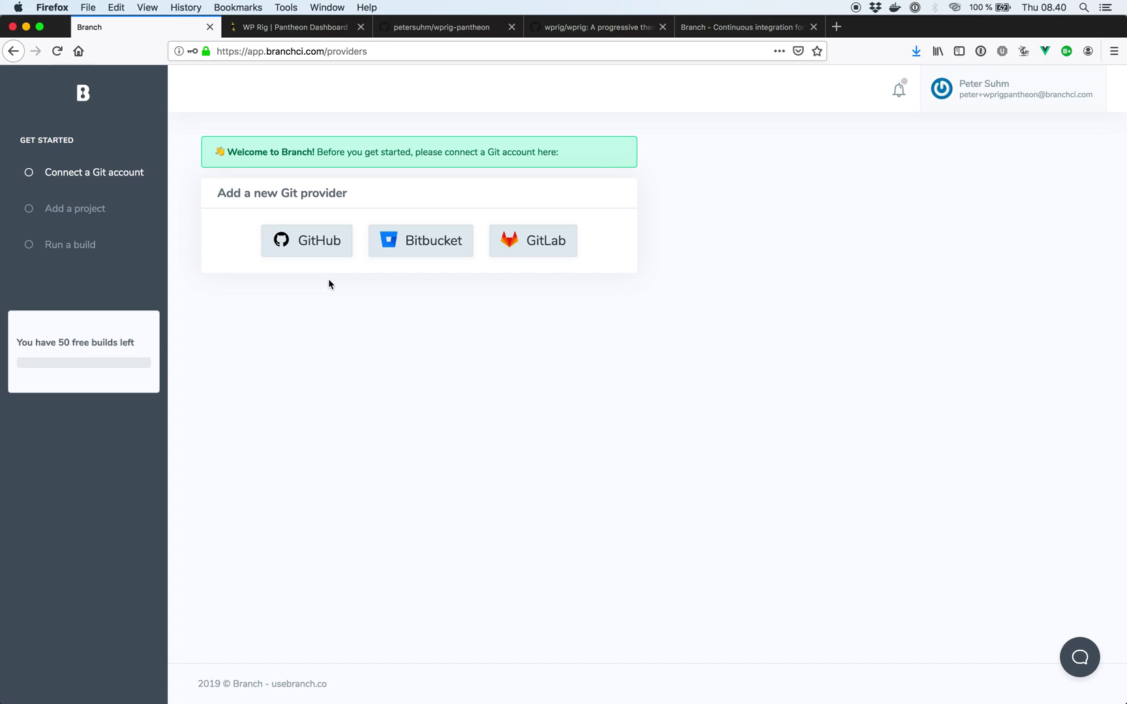
Connect a GitHub account as Branch's Git provider
{"action": "left_click", "coordinate": [319, 236]}
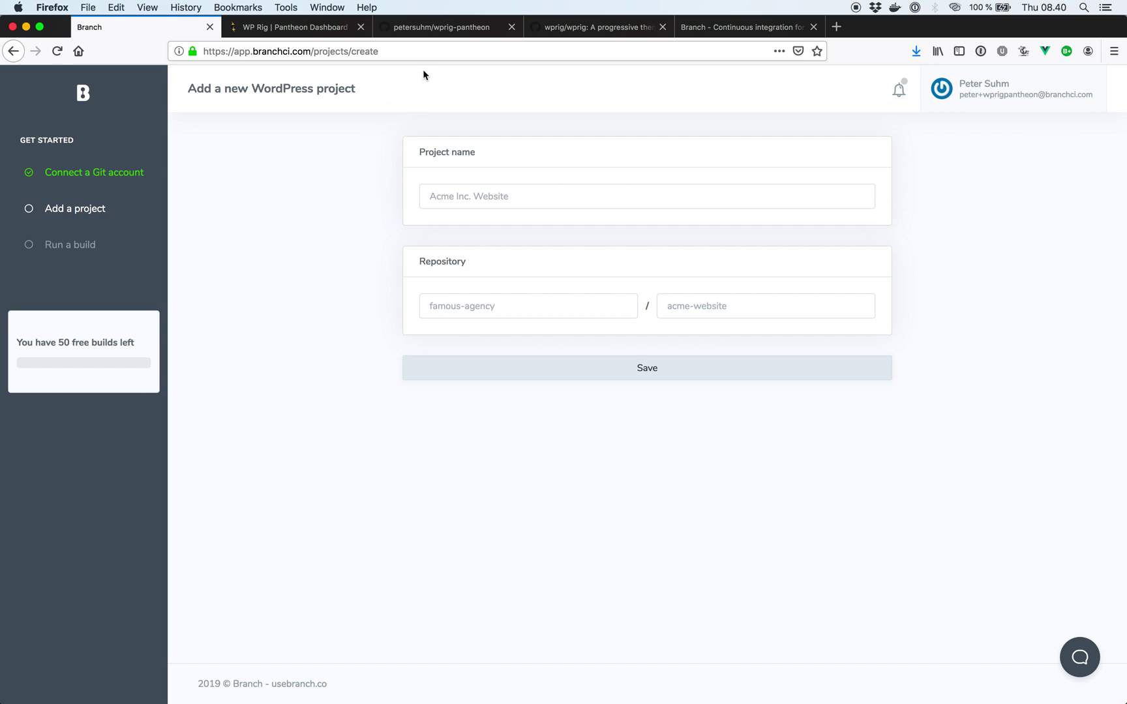
{"action": "left_click", "coordinate": [298, 28]}
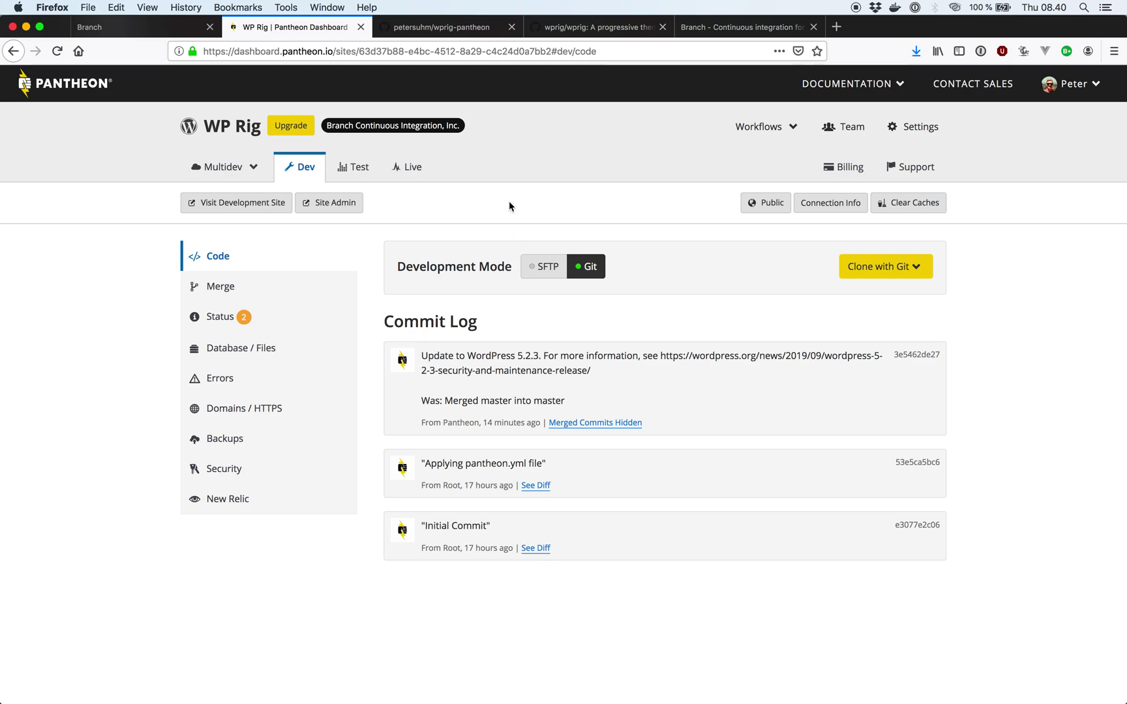
Review the WP Rig Dev commit log, then bring up the wprig-pantheon GitHub repository
{"action": "left_click", "coordinate": [431, 24]}
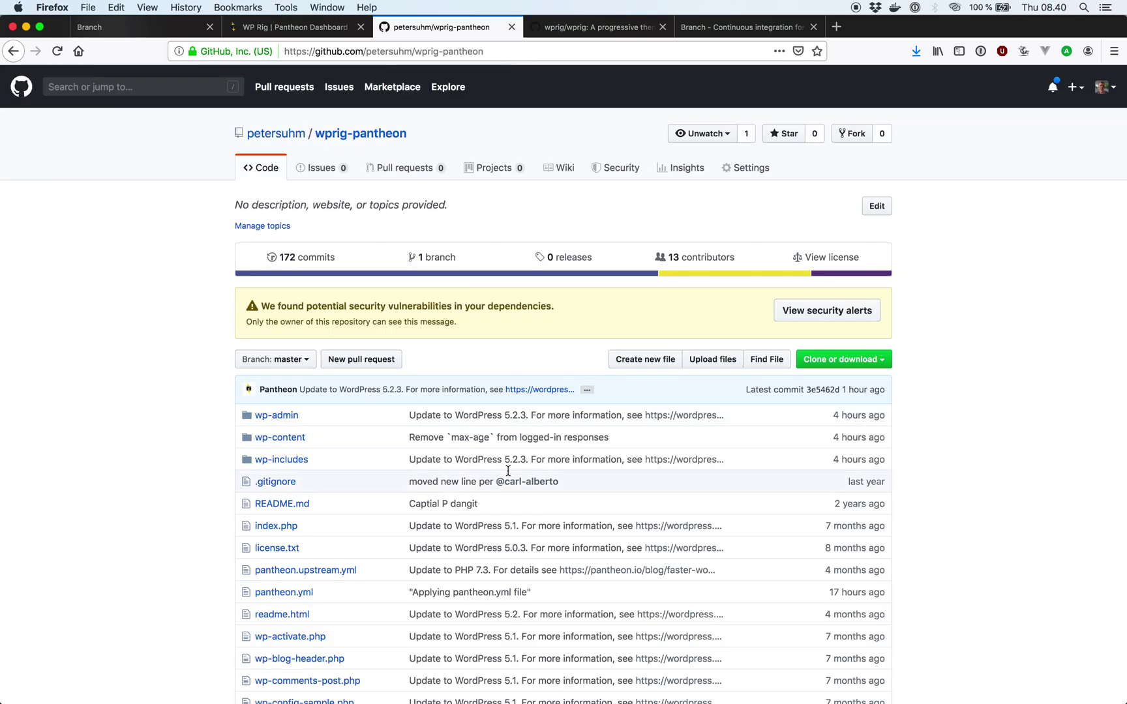
Look over the wprig-pantheon repository, then view the upstream wprig/wprig theme repository
{"action": "scroll", "coordinate": [508, 508], "scroll_direction": "down", "scroll_amount": 3}
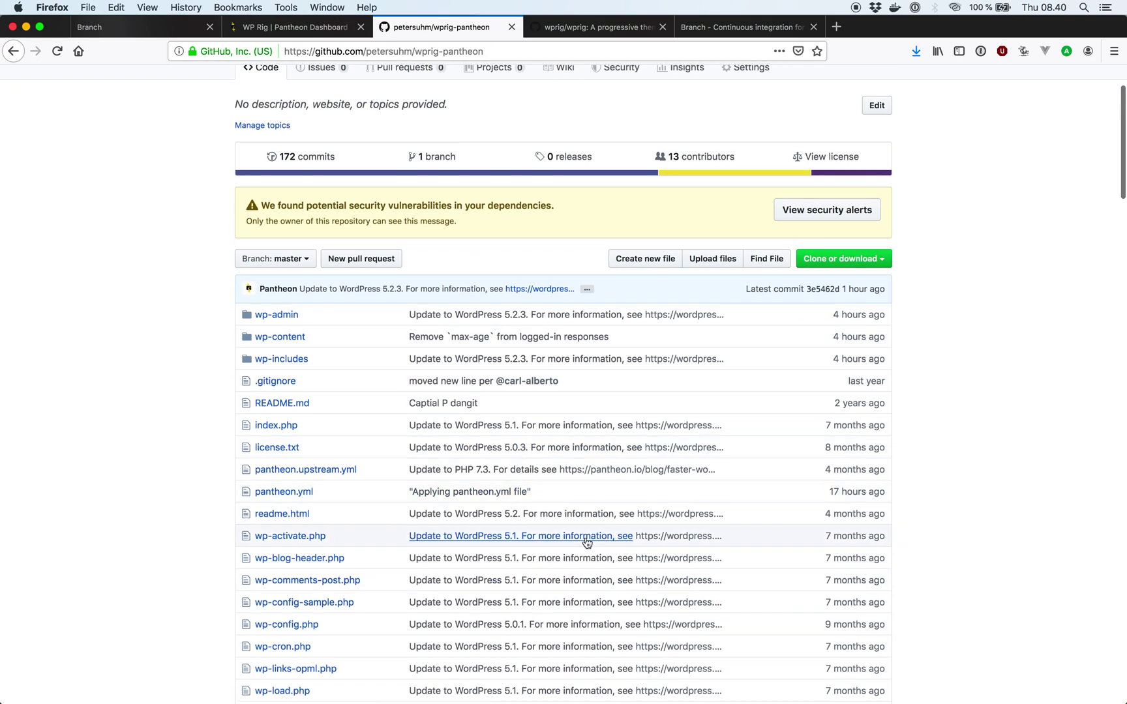
{"action": "scroll", "coordinate": [585, 537], "scroll_direction": "up", "scroll_amount": 3}
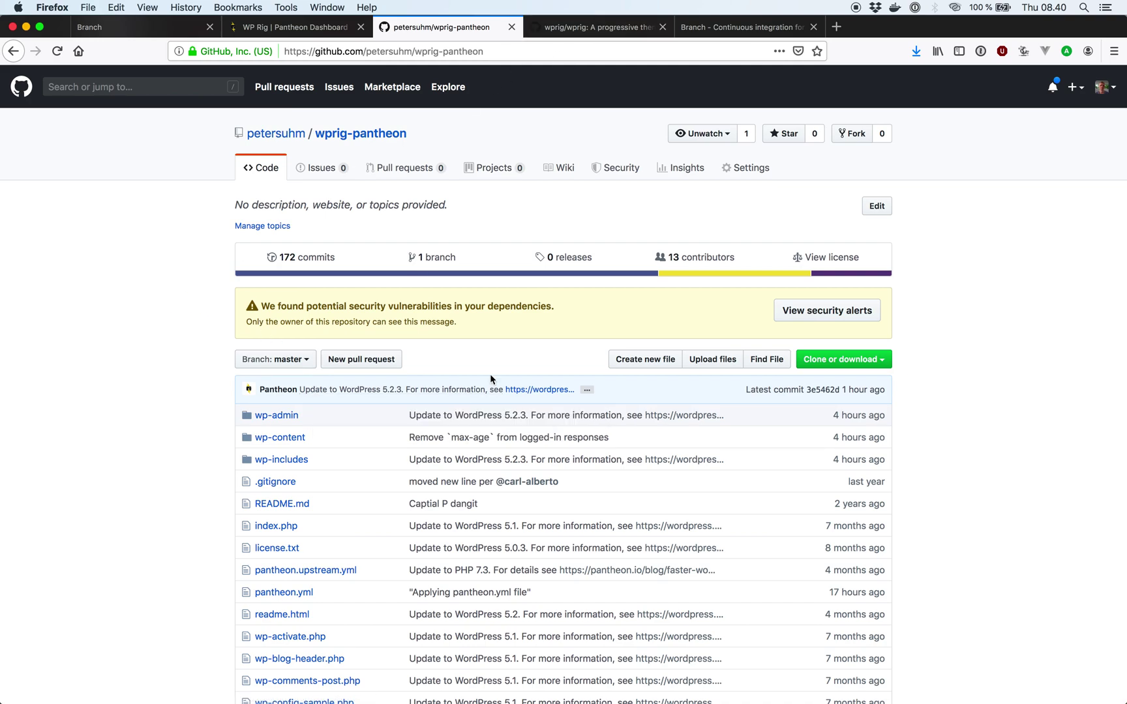
{"action": "left_click", "coordinate": [612, 27]}
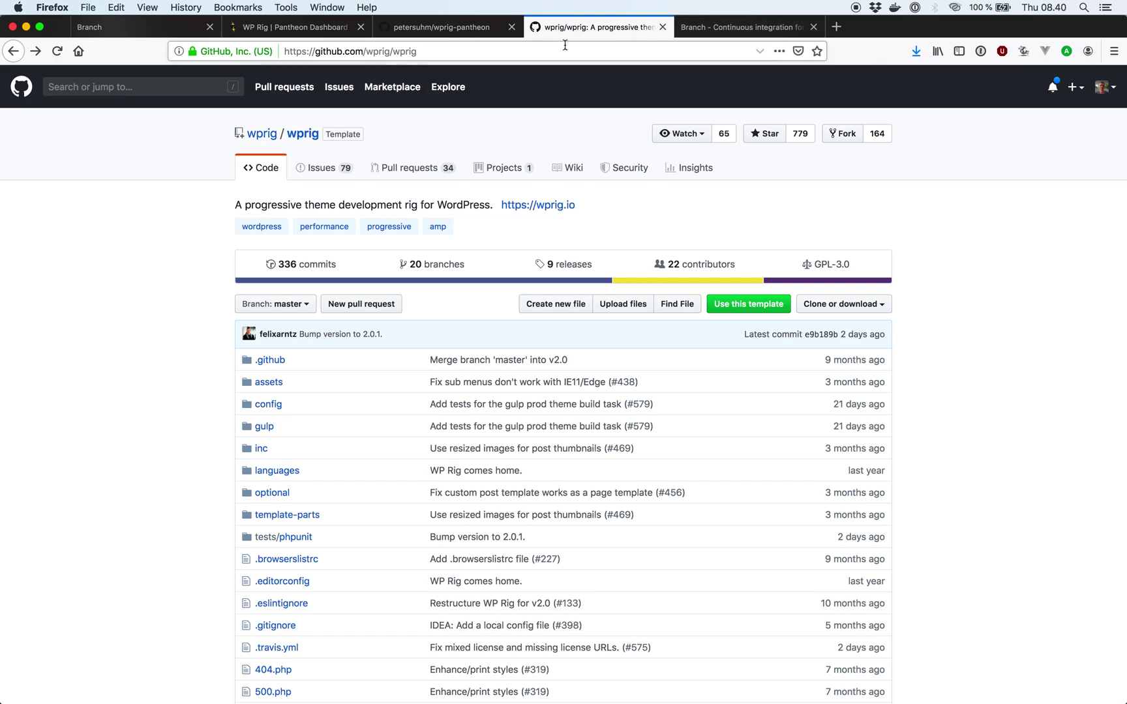
Name the new WordPress project 'WP Rig Pantheon'
{"action": "left_click", "coordinate": [139, 27]}
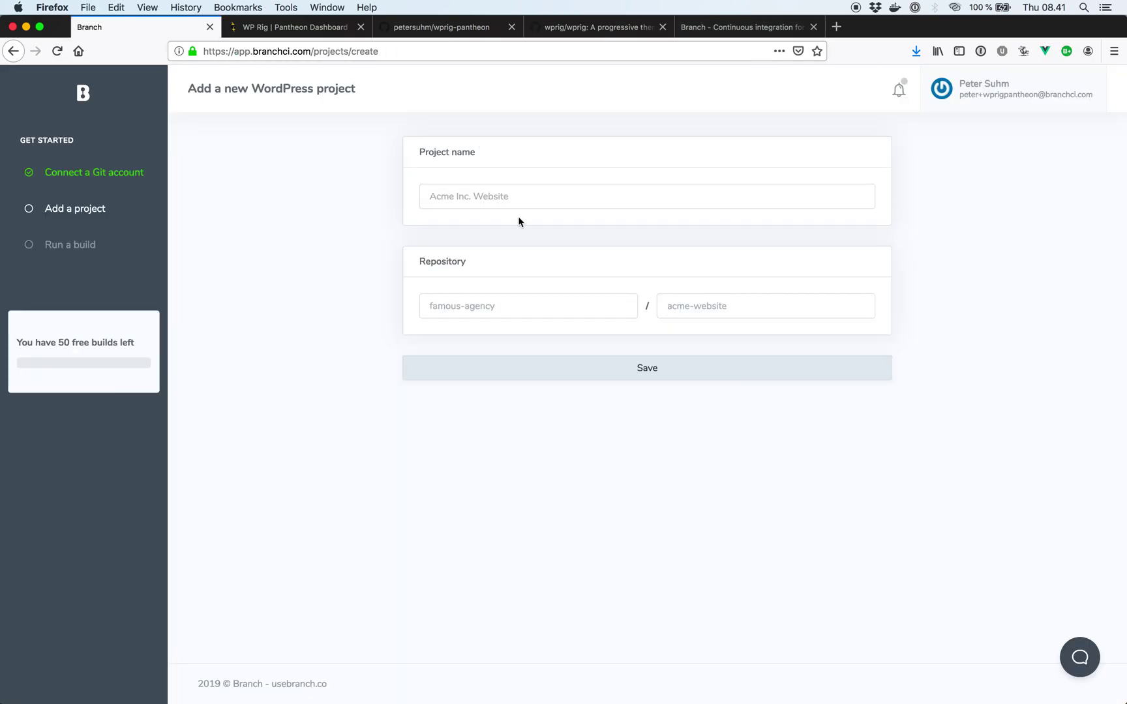
{"action": "left_click", "coordinate": [486, 199]}
{"action": "type", "text": "WP Rig Pa"}
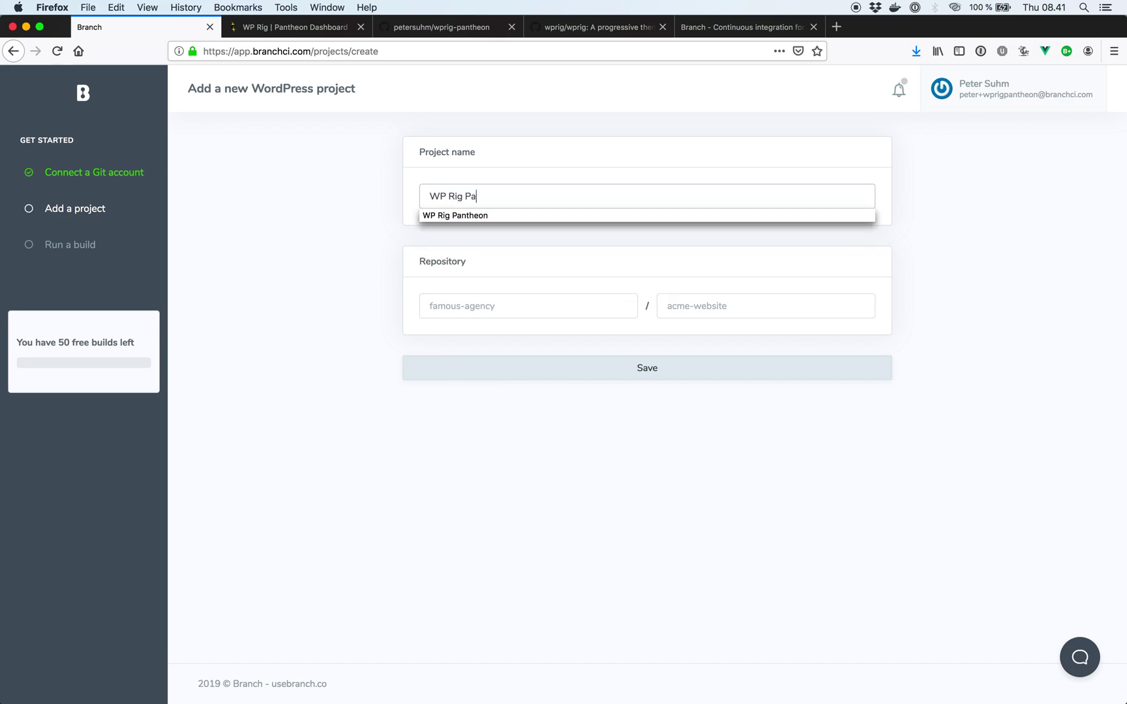
{"action": "key", "text": "Down"}
{"action": "key", "text": "Return"}
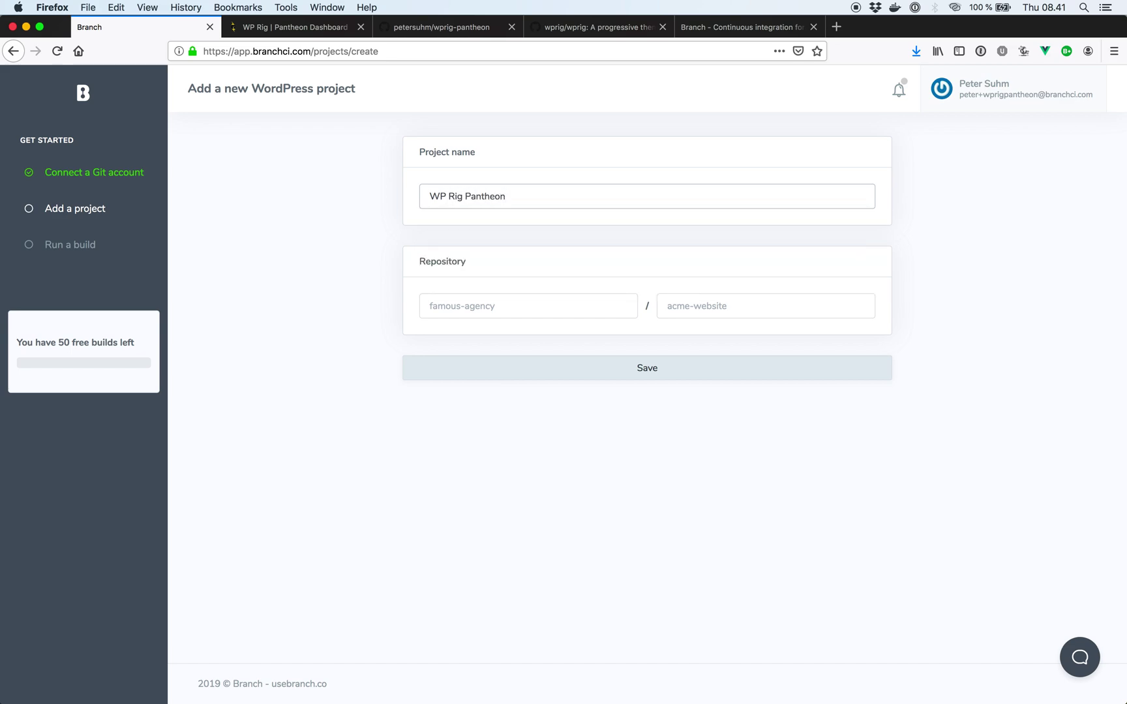
Set the repository owner and the wprig-pantheon repository, then save the project
{"action": "left_click", "coordinate": [473, 301]}
{"action": "type", "text": "petersuhm"}
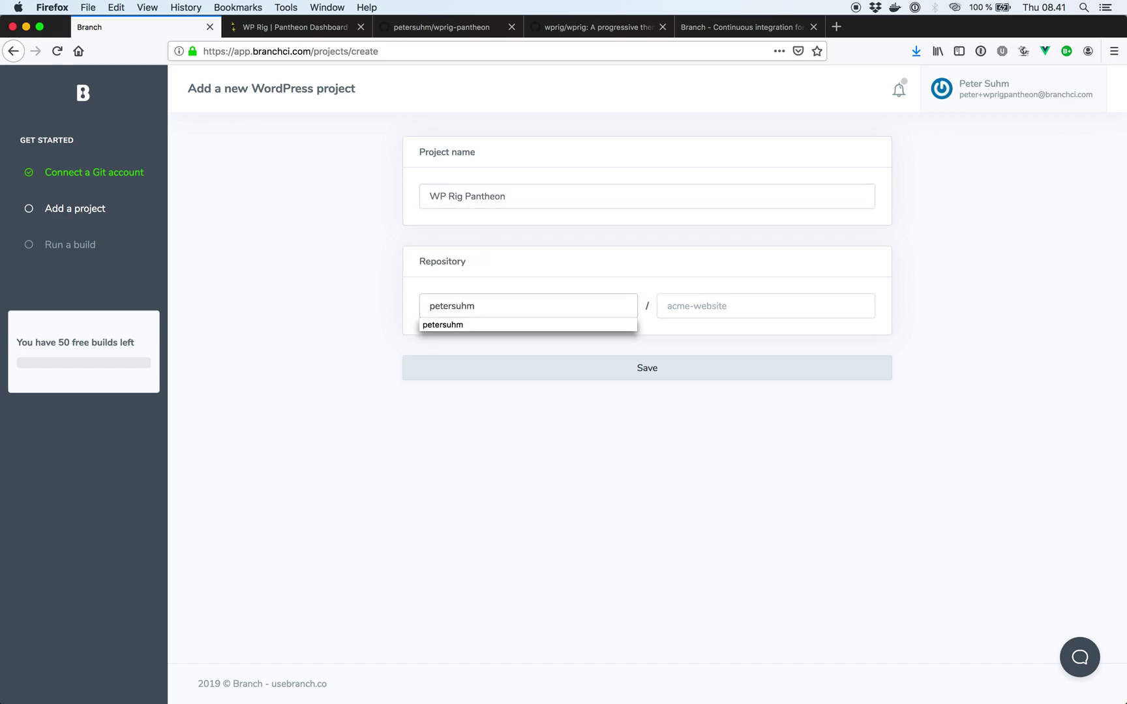
{"action": "key", "text": "Tab"}
{"action": "type", "text": "wpr"}
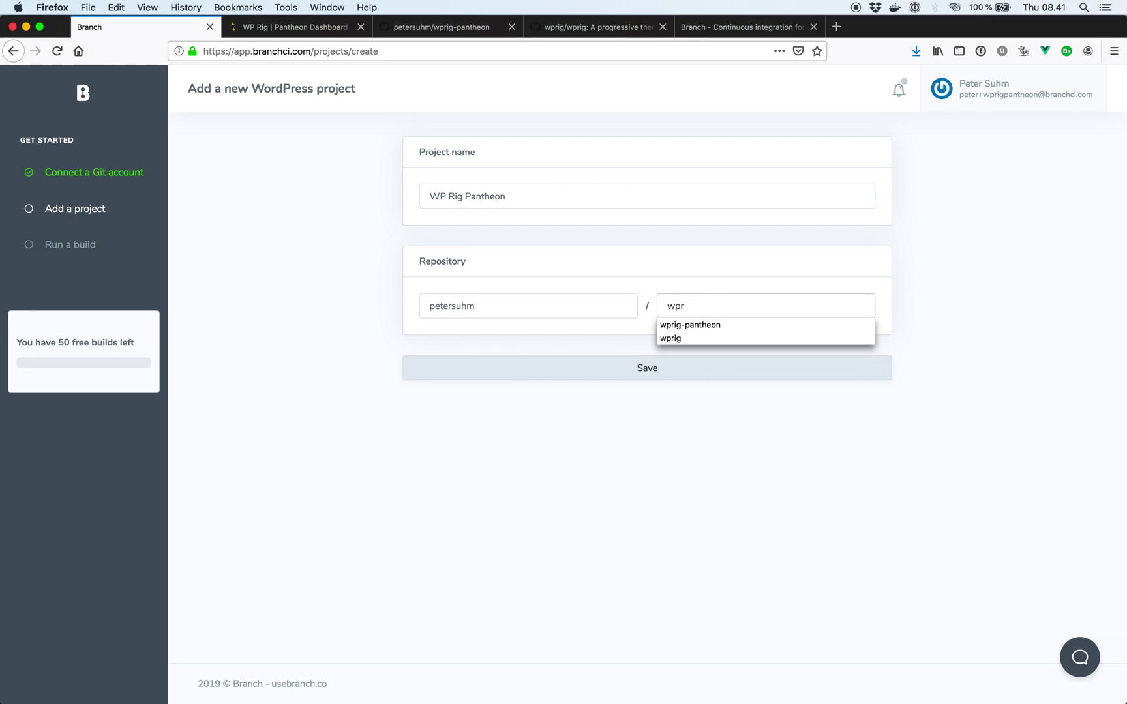
{"action": "key", "text": "Down"}
{"action": "key", "text": "Return"}
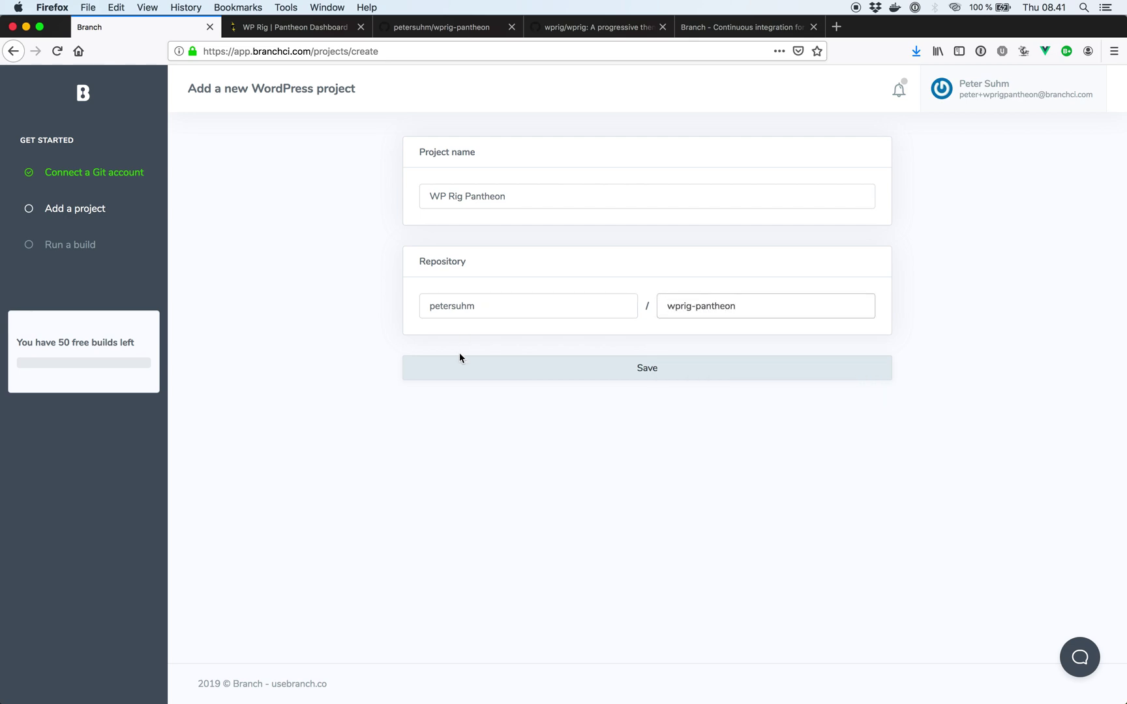
{"action": "left_click", "coordinate": [490, 376]}
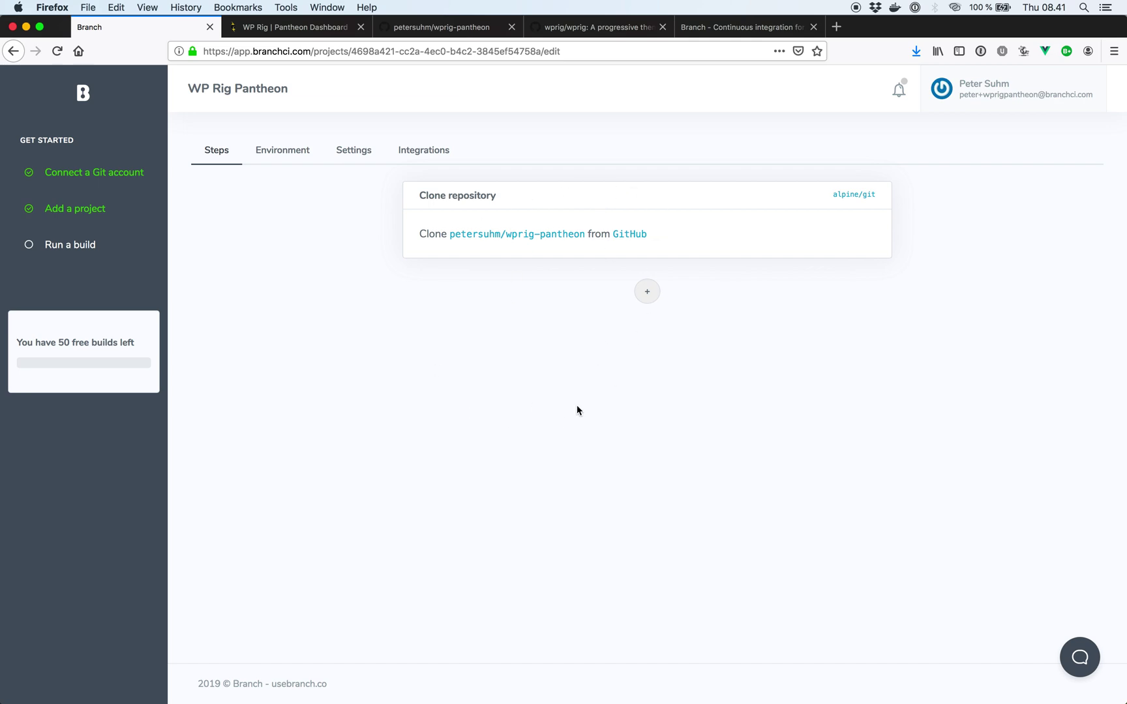
Reload the project, check its Environment, Settings and Integrations, and start the Pantheon connection
{"action": "key", "text": "super+r"}
{"action": "left_click", "coordinate": [299, 165]}
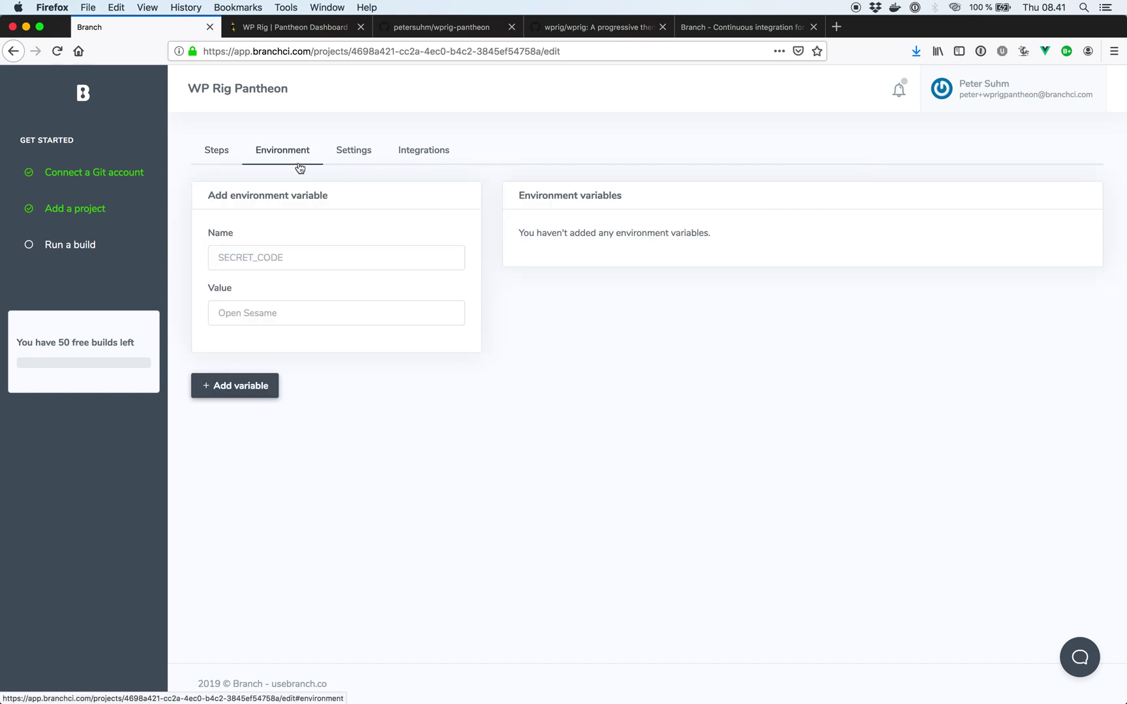
{"action": "left_click", "coordinate": [366, 161]}
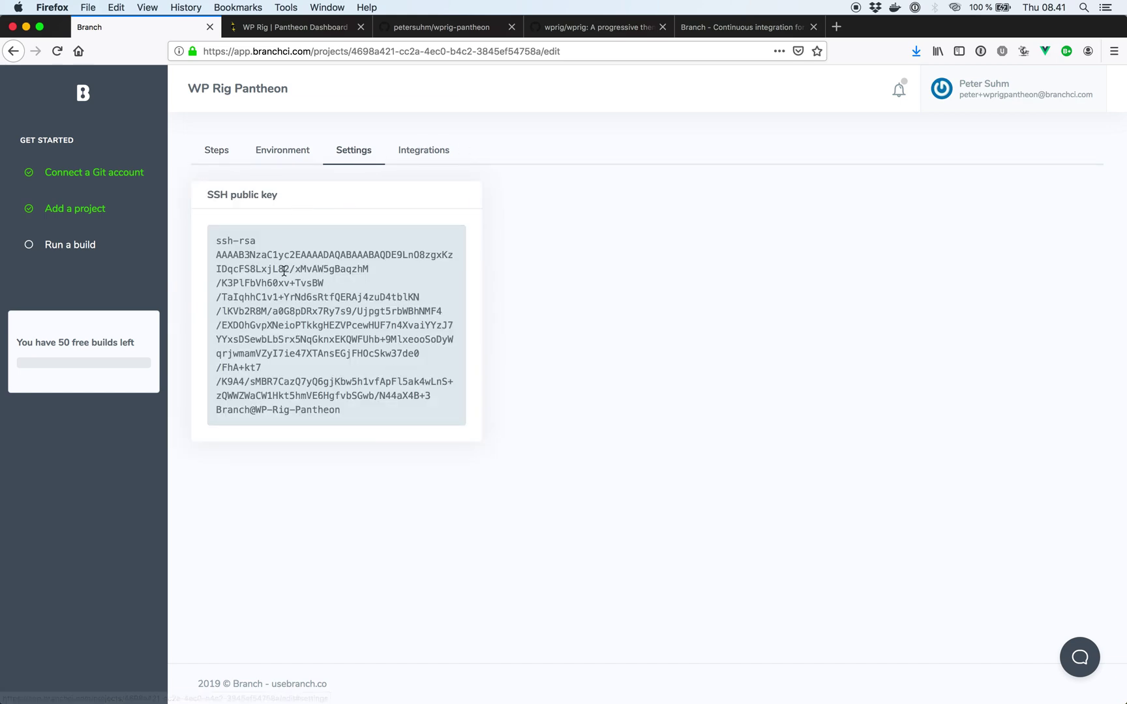
{"action": "left_click", "coordinate": [405, 159]}
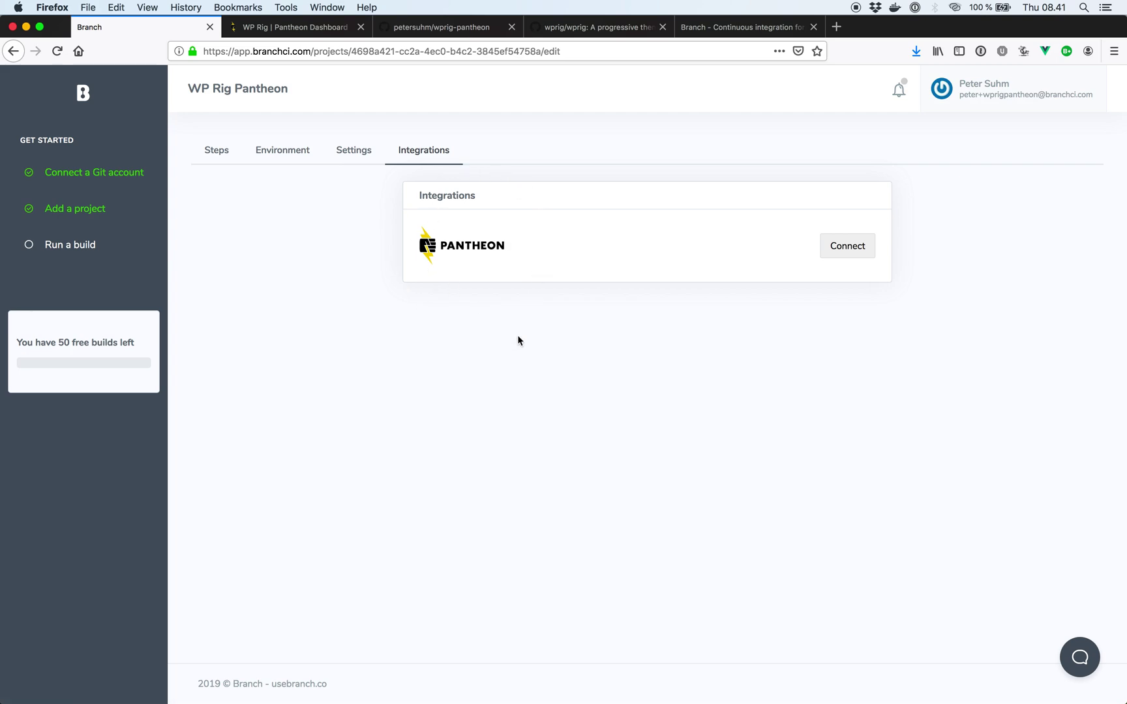
{"action": "left_click", "coordinate": [837, 252]}
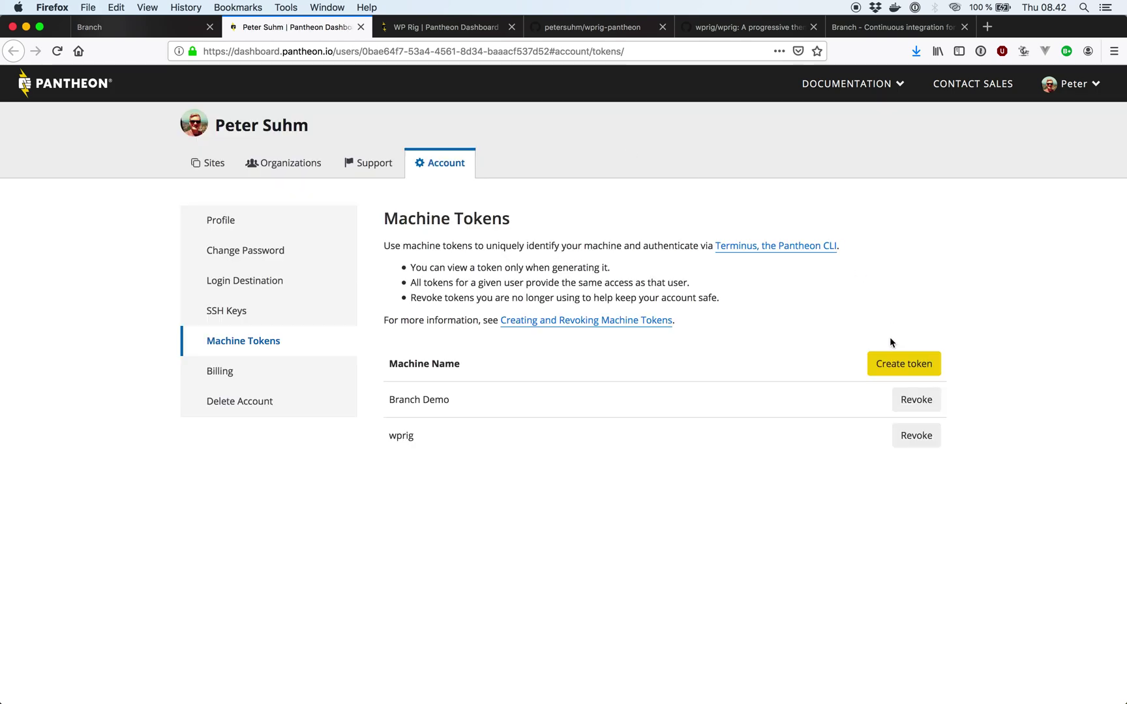
Generate a Pantheon machine token named 'Branch Demo' and copy its value
{"action": "left_click", "coordinate": [891, 362]}
{"action": "left_click", "coordinate": [556, 255]}
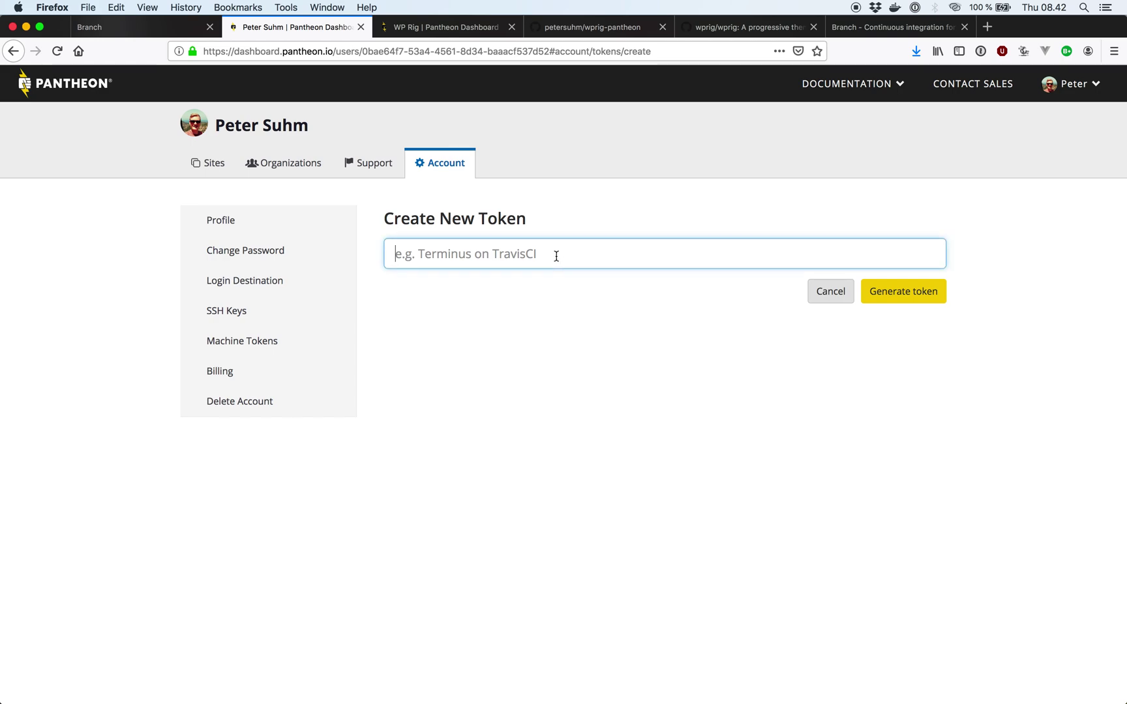
{"action": "type", "text": "BRanch"}
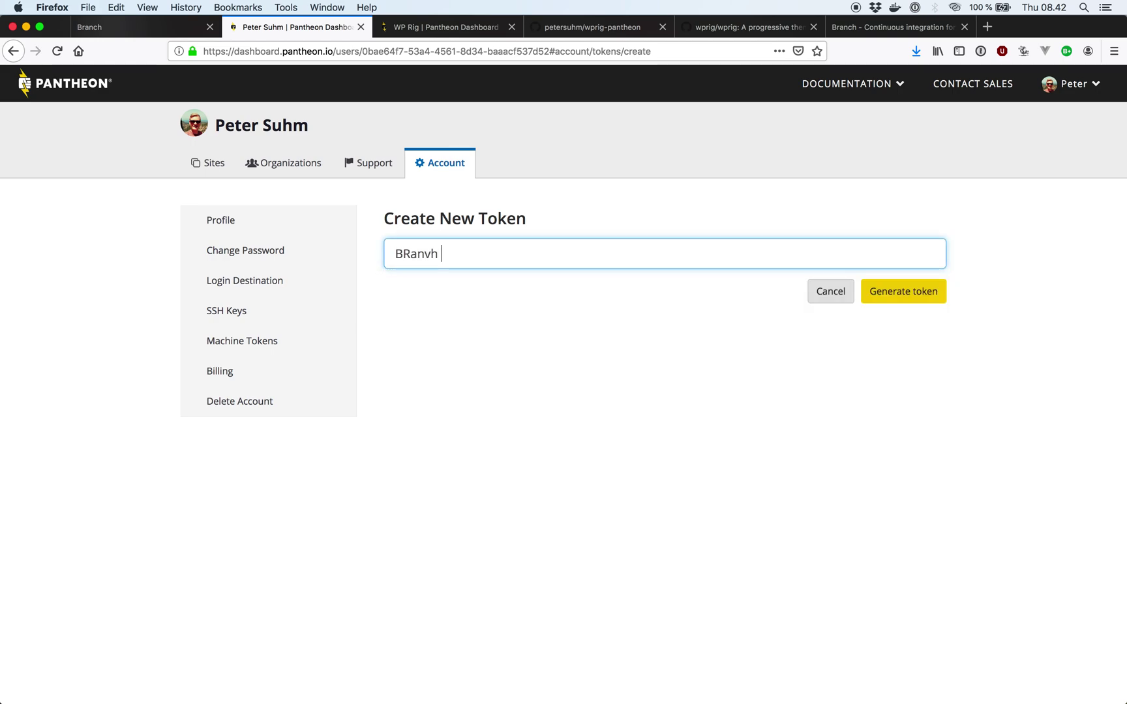
{"action": "key", "text": "BackSpace"}
{"action": "key", "text": "BackSpace"}
{"action": "key", "text": "BackSpace"}
{"action": "key", "text": "BackSpace"}
{"action": "key", "text": "BackSpace"}
{"action": "key", "text": "BackSpace"}
{"action": "type", "text": "BRanch"}
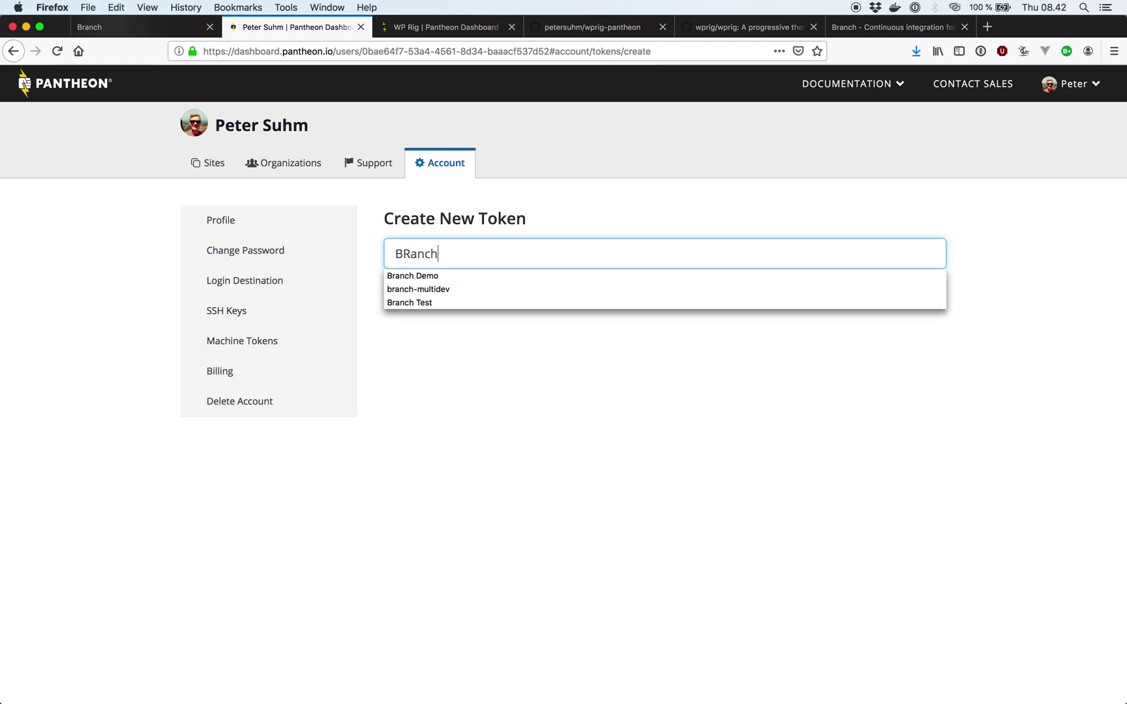
{"action": "type", "text": " Demo"}
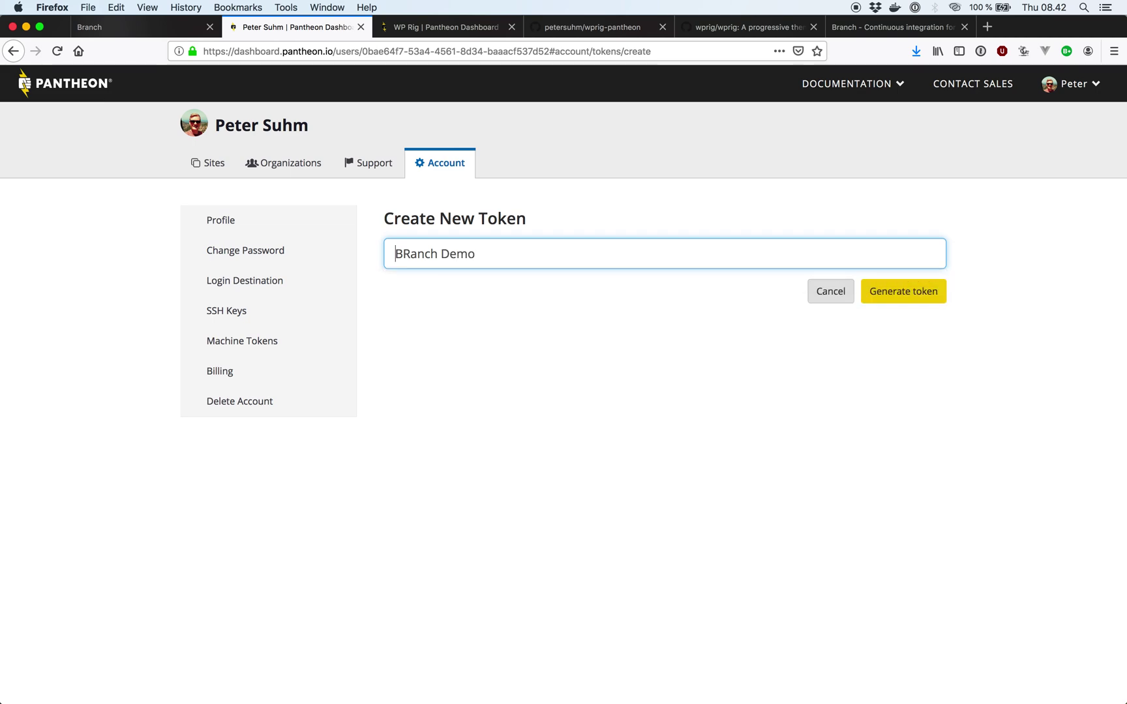
{"action": "key", "text": "Down"}
{"action": "key", "text": "Down"}
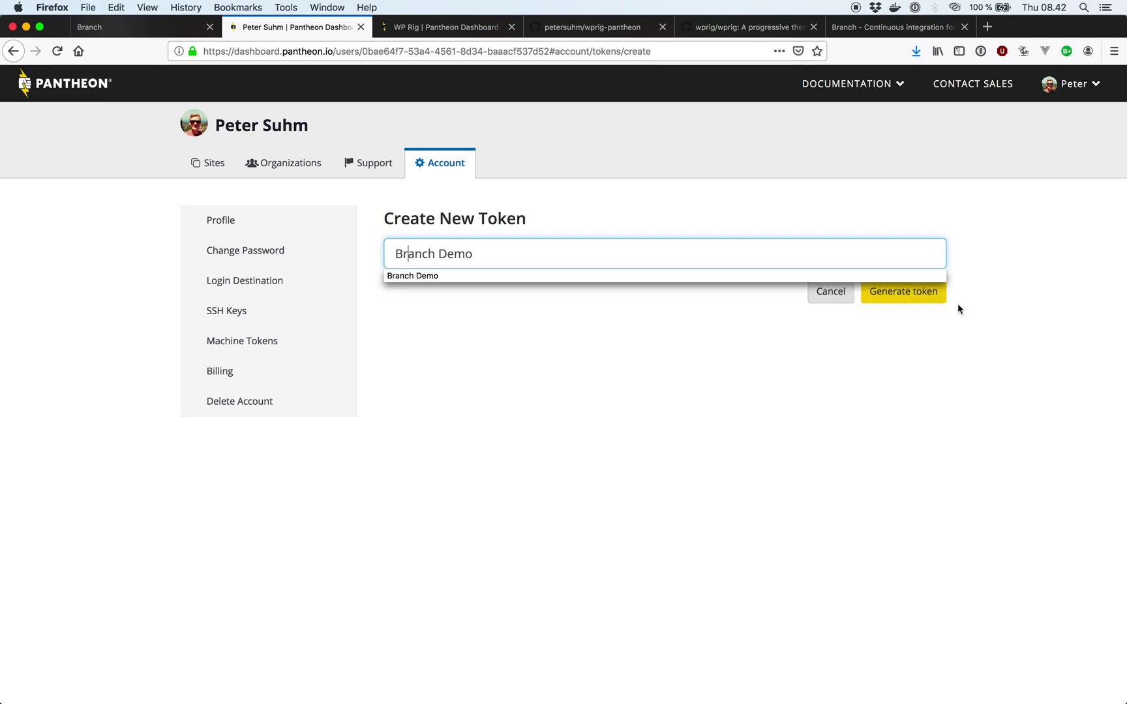
{"action": "left_click", "coordinate": [928, 302]}
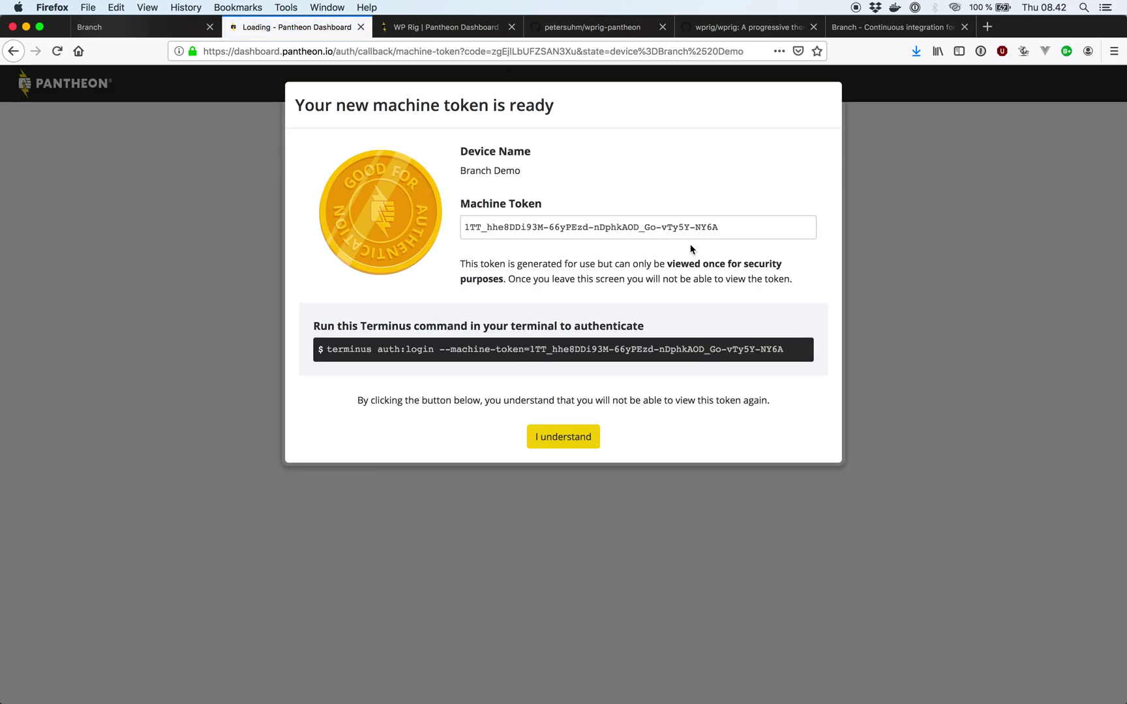
{"action": "left_click", "coordinate": [689, 239]}
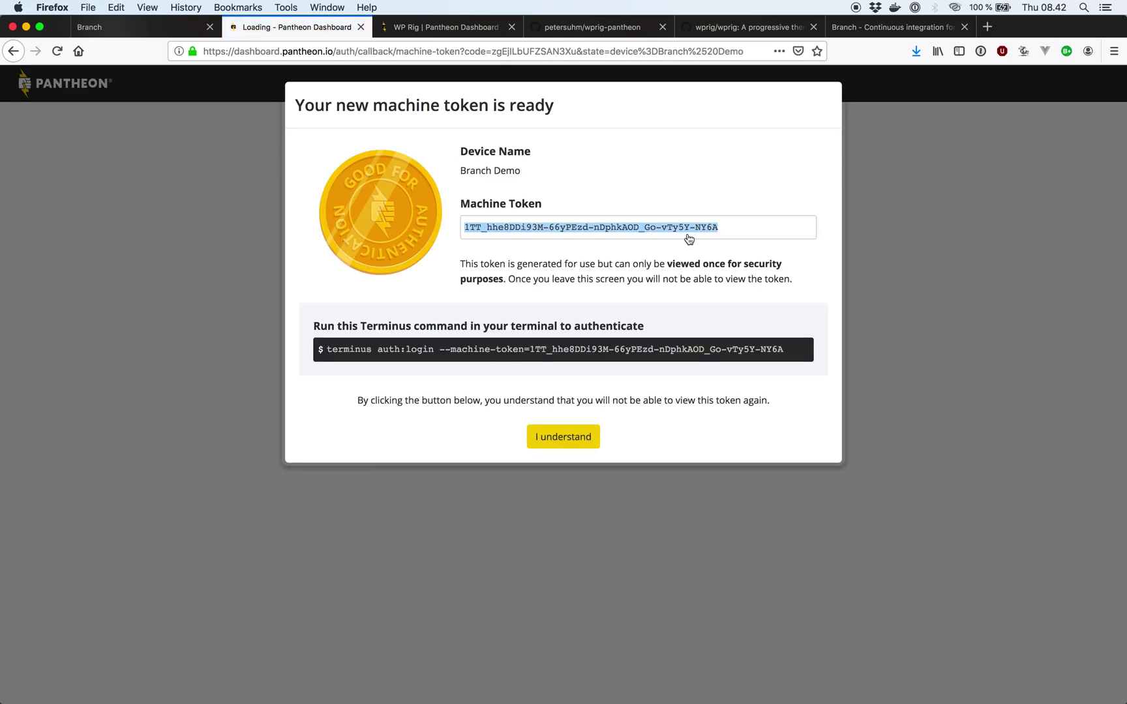
{"action": "left_click", "coordinate": [541, 443]}
Paste the machine token into Branch, connect to Pantheon, and link the WP Rig site
{"action": "left_click", "coordinate": [99, 18]}
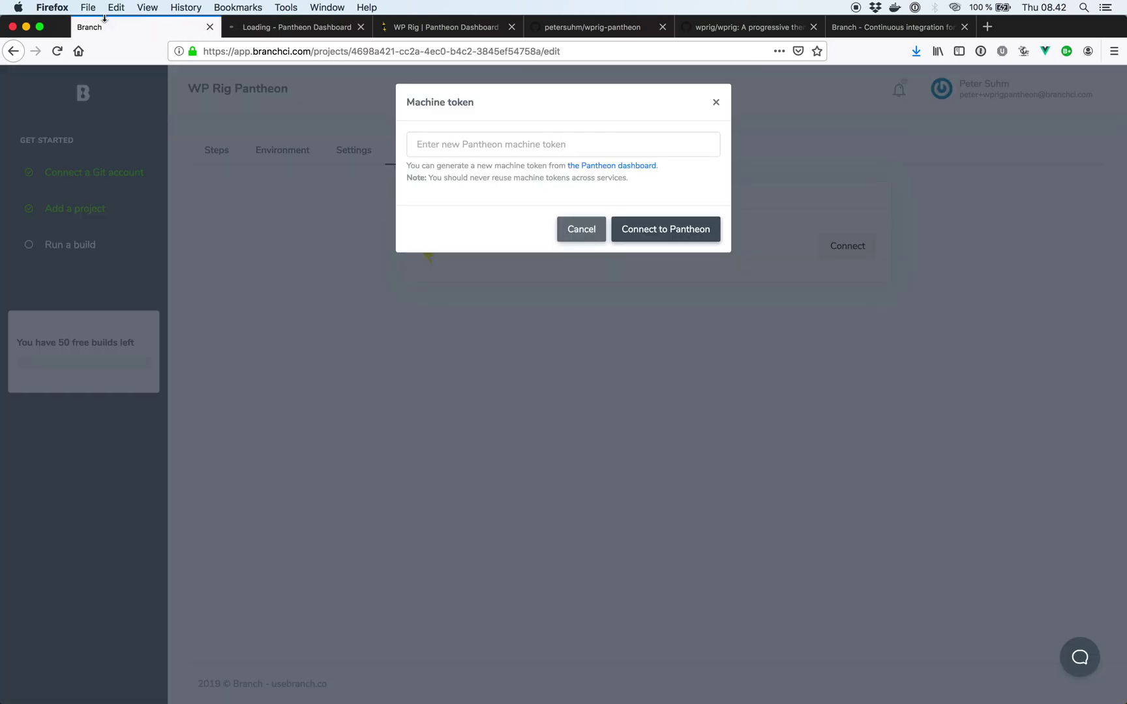
{"action": "left_click", "coordinate": [448, 151]}
{"action": "key", "text": "super+v"}
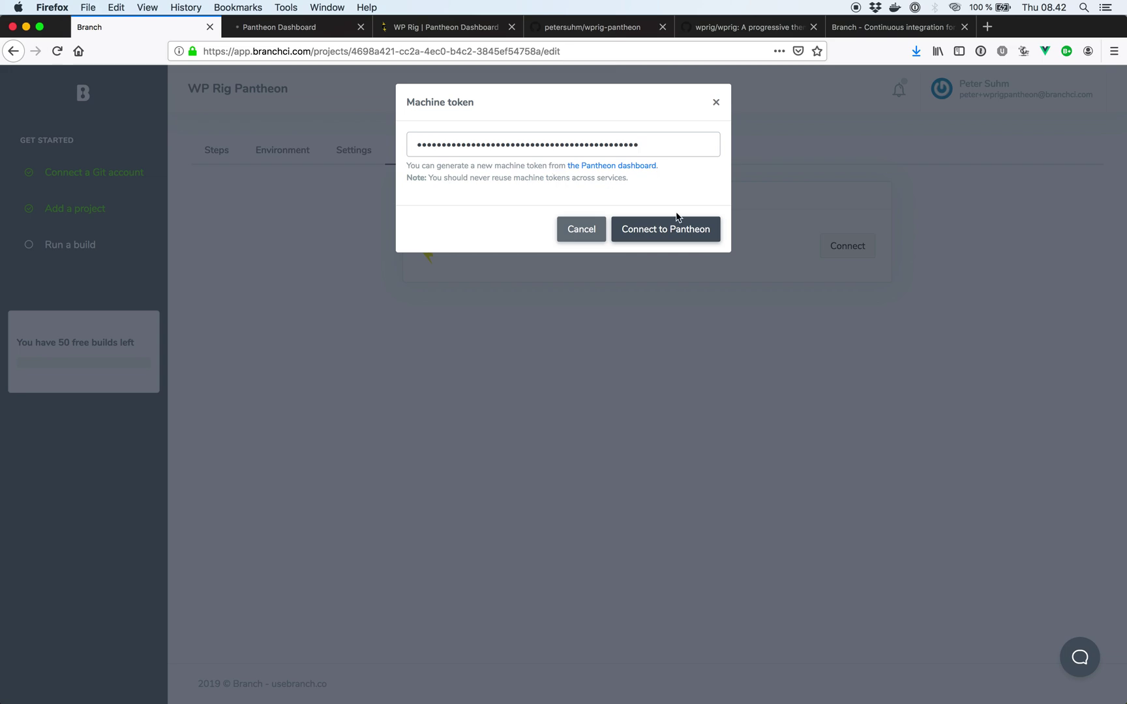
{"action": "left_click", "coordinate": [668, 234]}
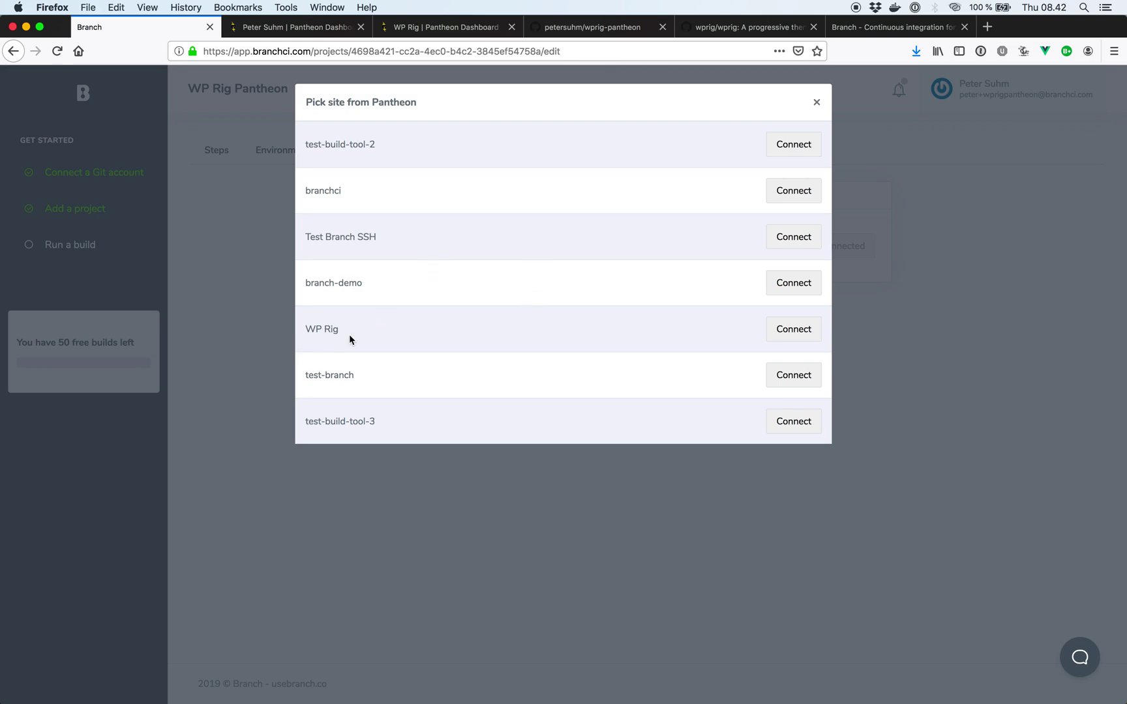
{"action": "left_click", "coordinate": [785, 333]}
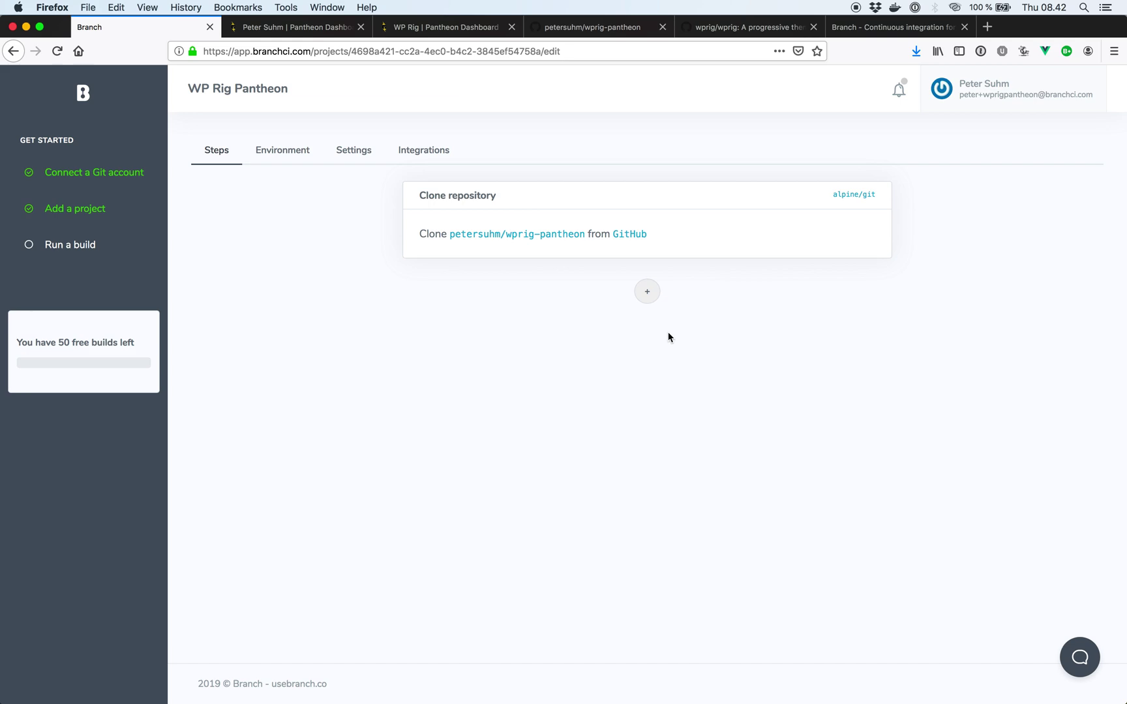
{"action": "key", "text": "super+r"}
{"action": "left_click", "coordinate": [278, 153]}
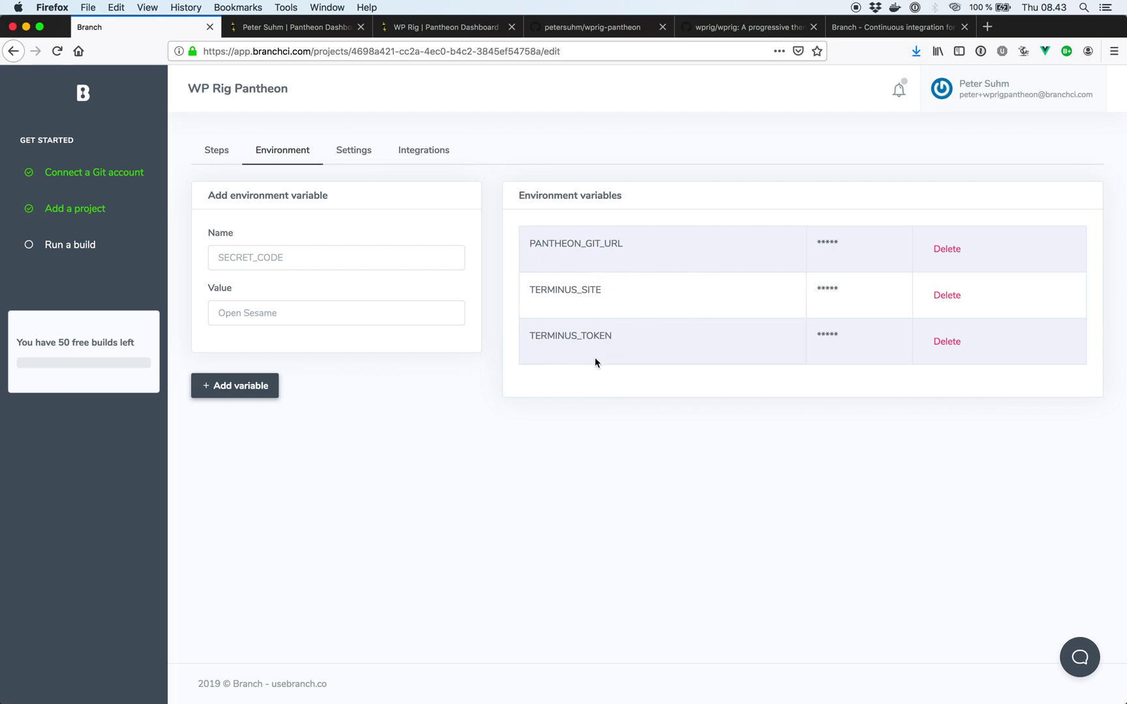
{"action": "left_click", "coordinate": [220, 157]}
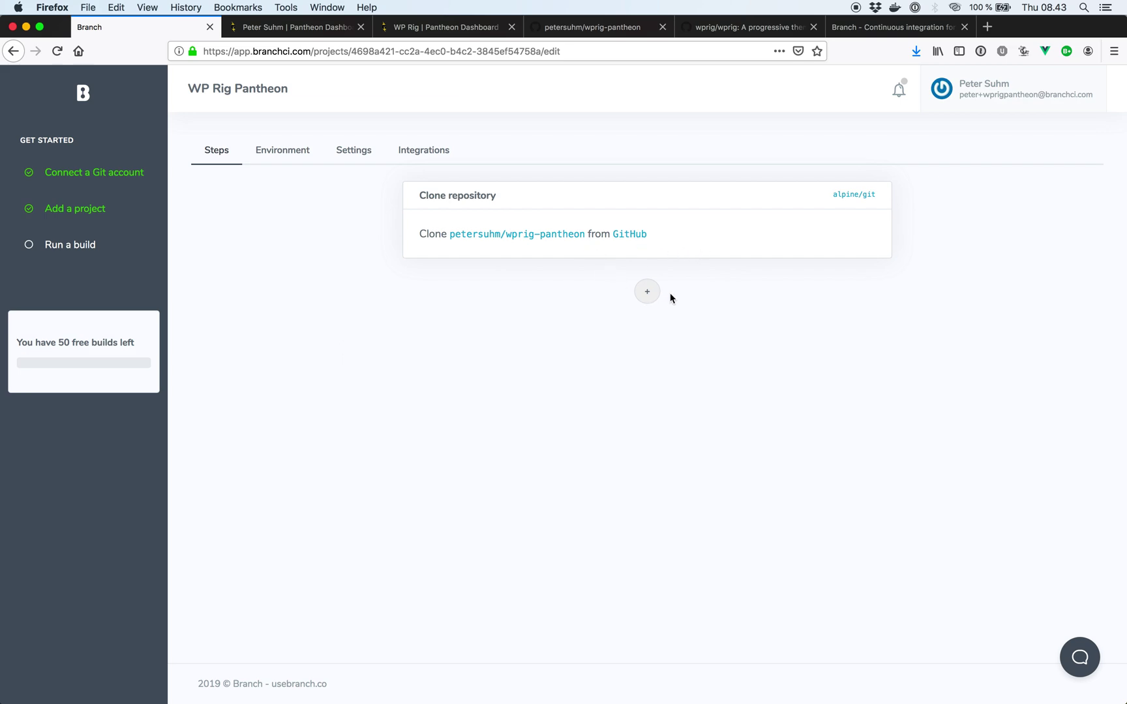
{"action": "left_click", "coordinate": [649, 295]}
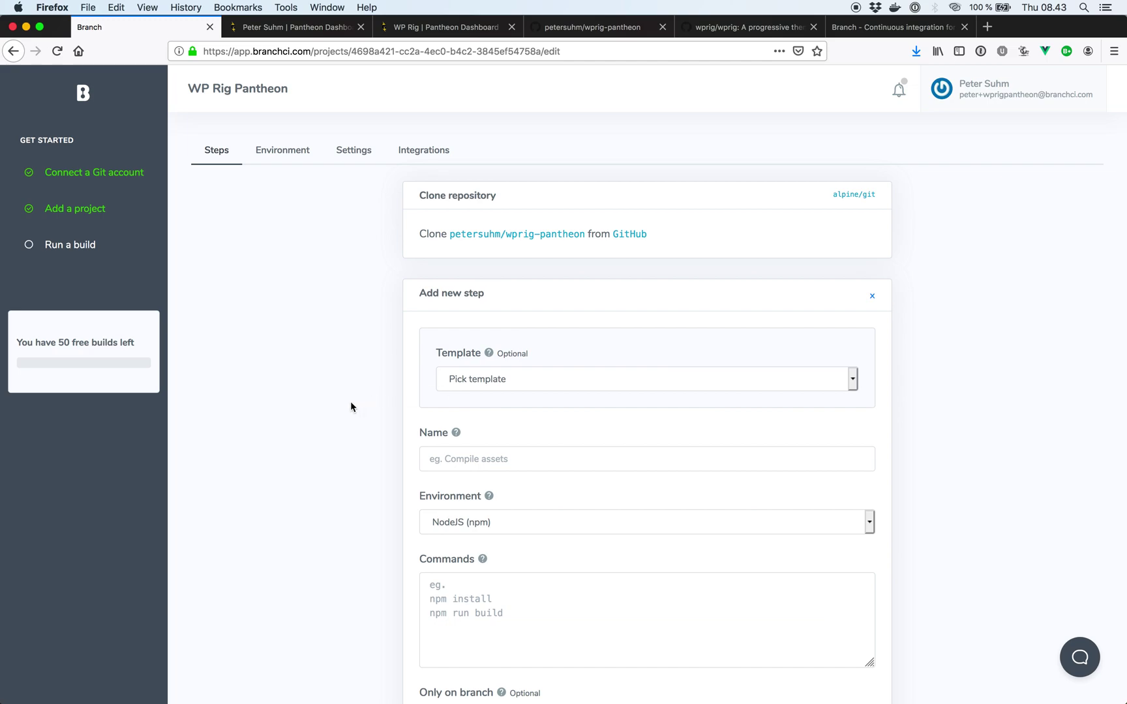
Add a new step after Clone repository, leaving the template unset and environment NodeJS (npm)
{"action": "scroll", "coordinate": [351, 403], "scroll_direction": "down", "scroll_amount": 4}
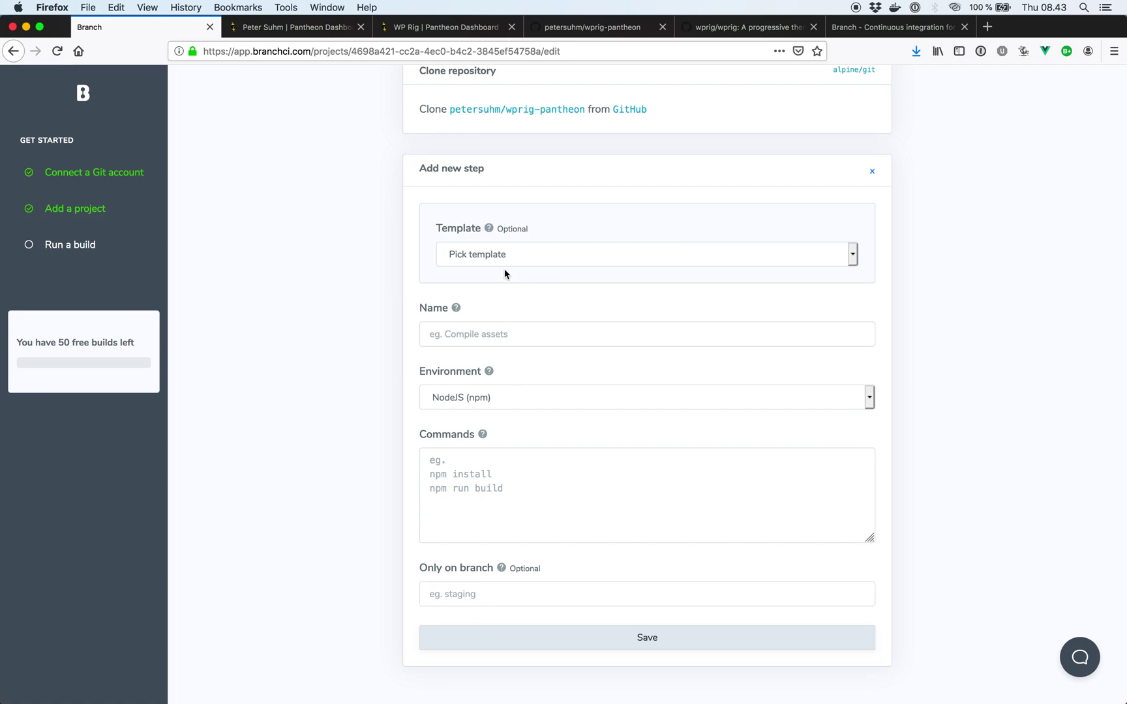
{"action": "left_click", "coordinate": [519, 256]}
{"action": "left_click", "coordinate": [501, 231]}
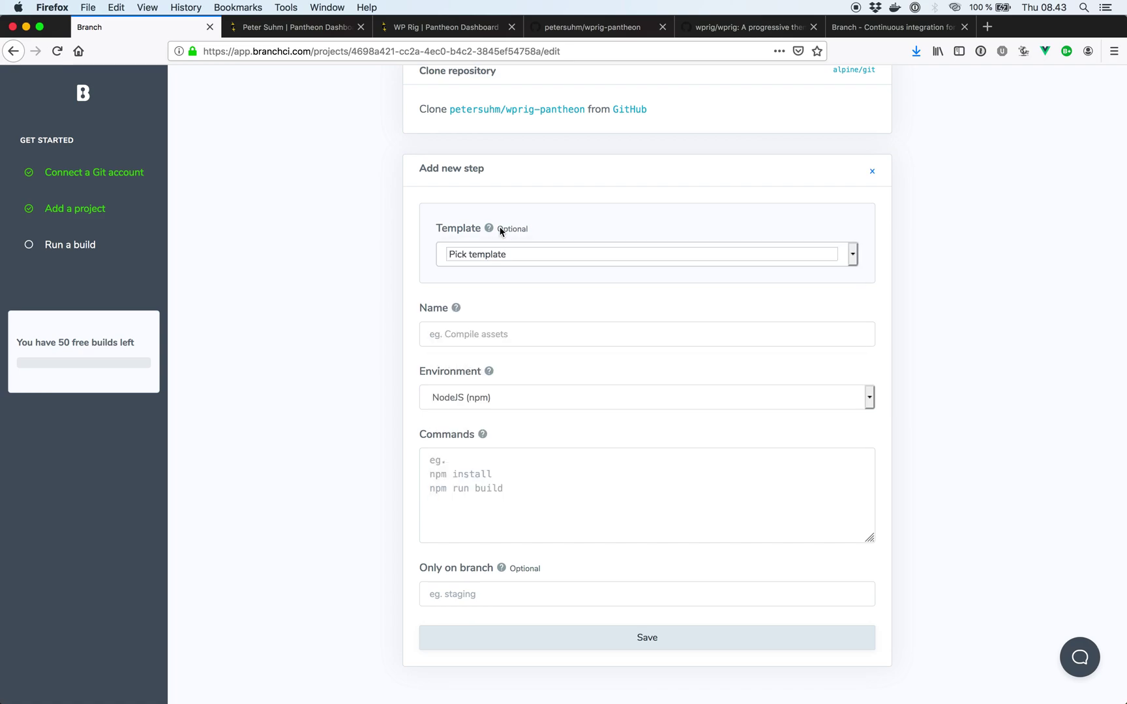
{"action": "left_click", "coordinate": [340, 337]}
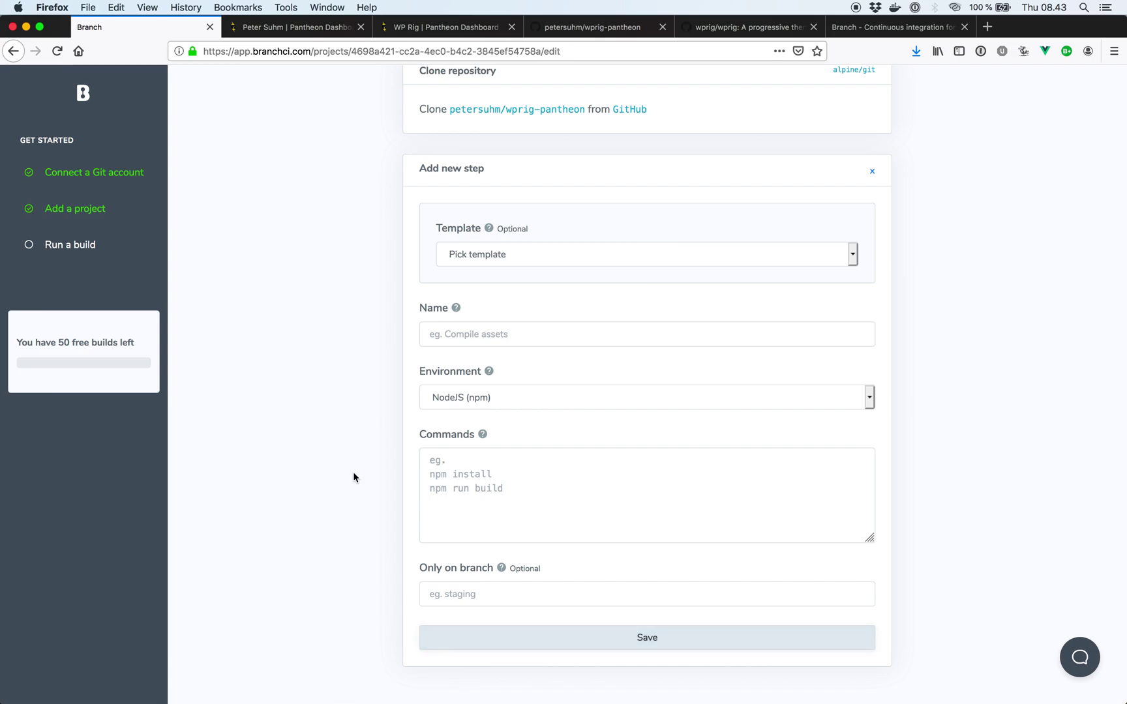
{"action": "left_click", "coordinate": [479, 402]}
{"action": "left_click", "coordinate": [367, 343]}
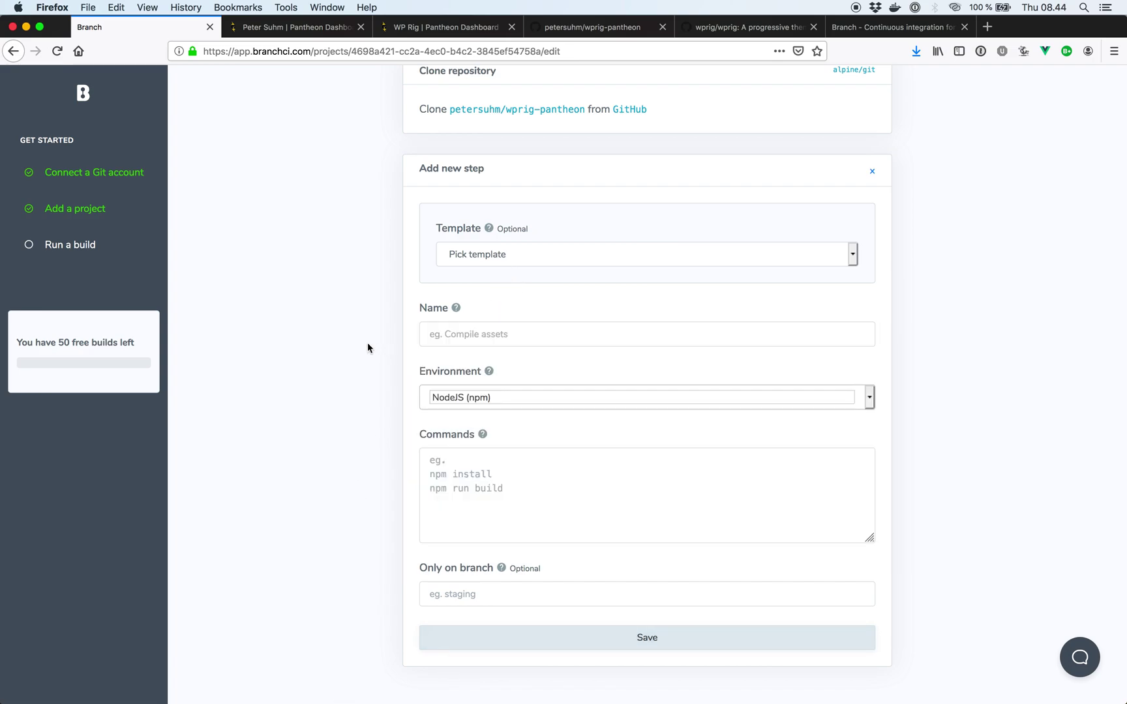
Apply the 'WP Rig: Bundle theme' template to the new step and save it
{"action": "left_click", "coordinate": [538, 254]}
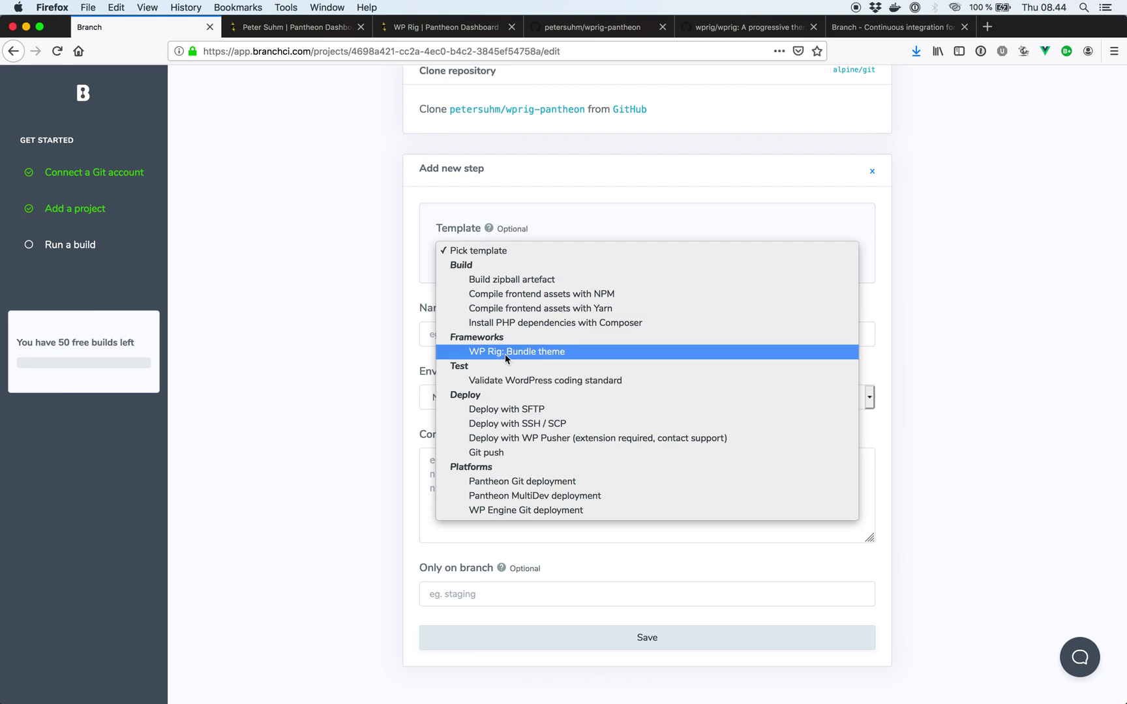
{"action": "left_click", "coordinate": [568, 353]}
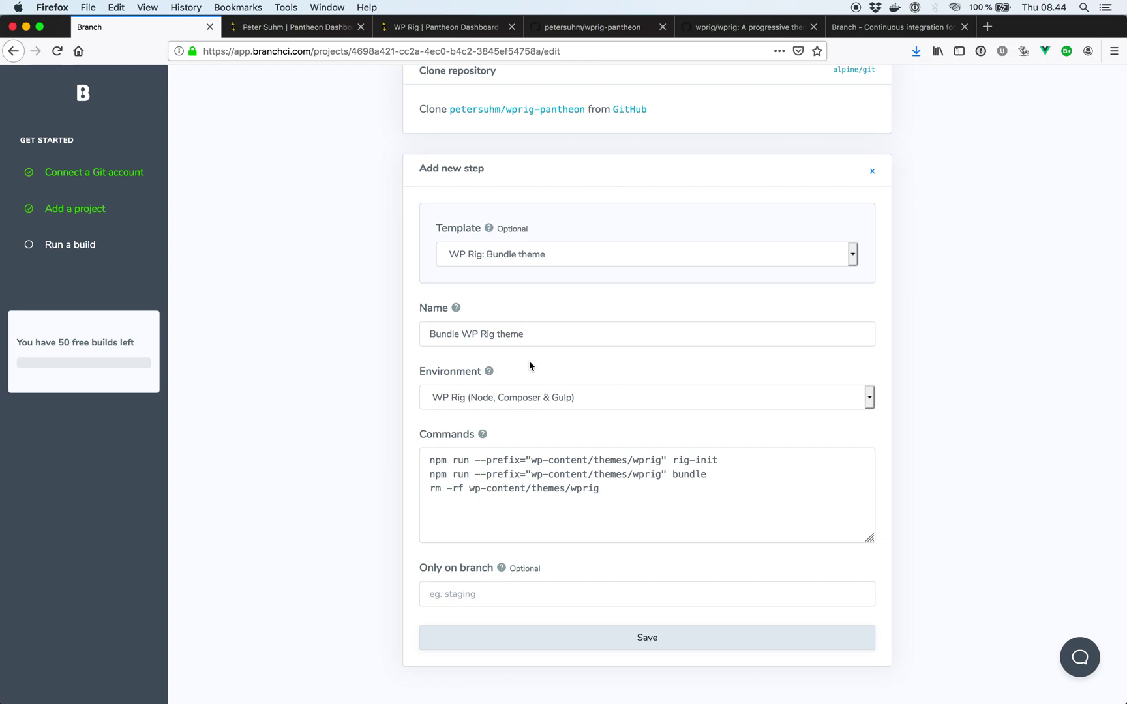
{"action": "scroll", "coordinate": [366, 486], "scroll_direction": "down", "scroll_amount": 2}
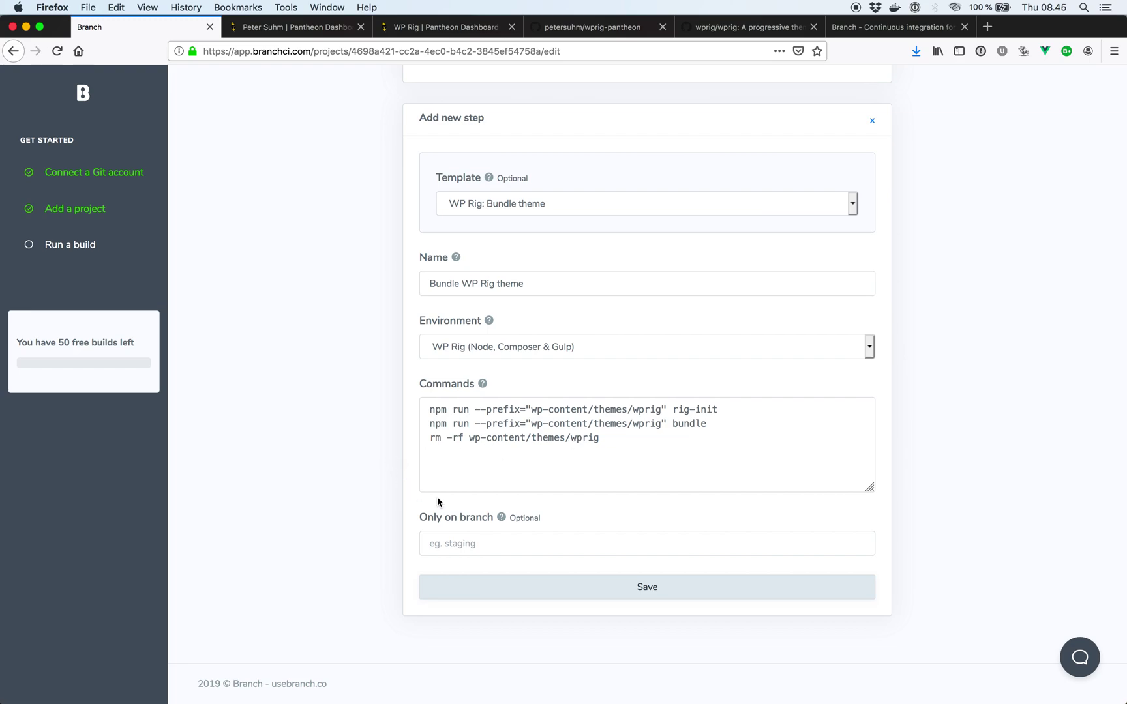
{"action": "left_click", "coordinate": [522, 597]}
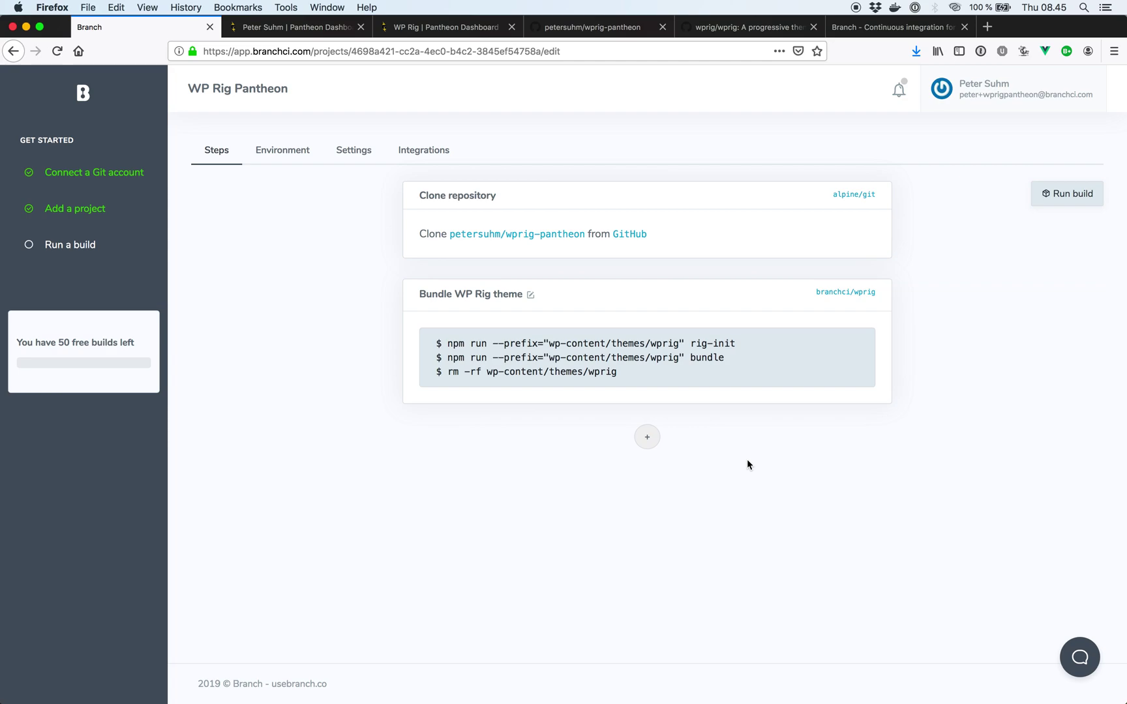
Add a third build step from the Pantheon MultiDev deployment template and save it
{"action": "left_click", "coordinate": [647, 438]}
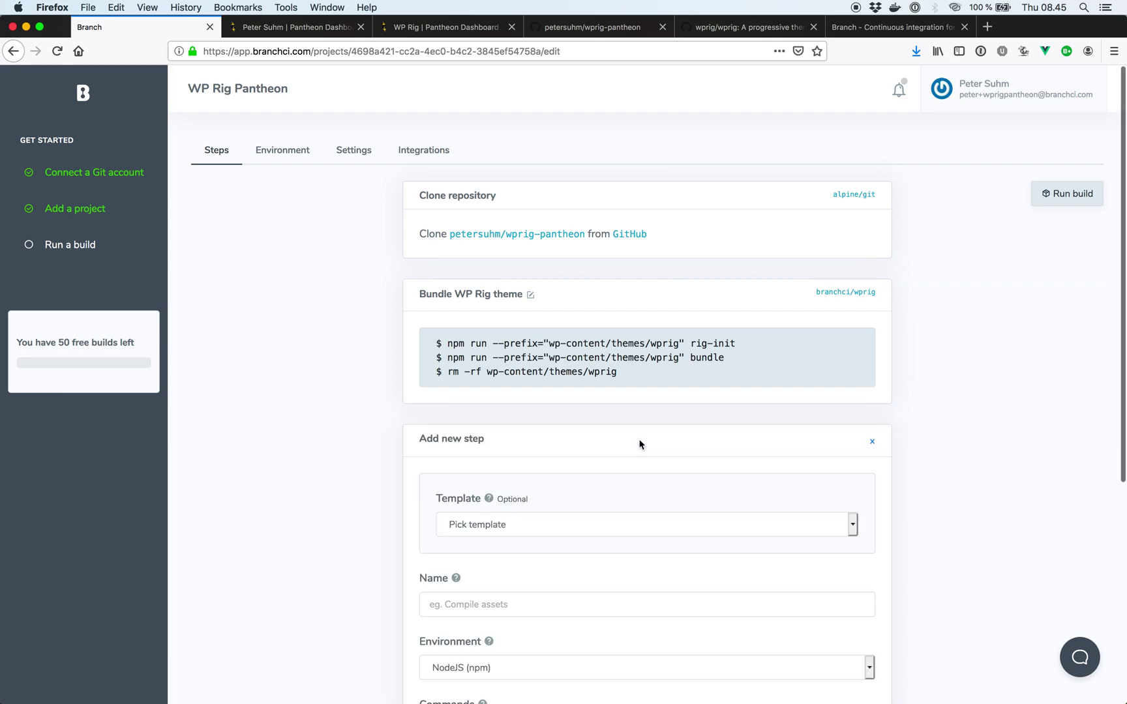
{"action": "scroll", "coordinate": [639, 445], "scroll_direction": "down", "scroll_amount": 5}
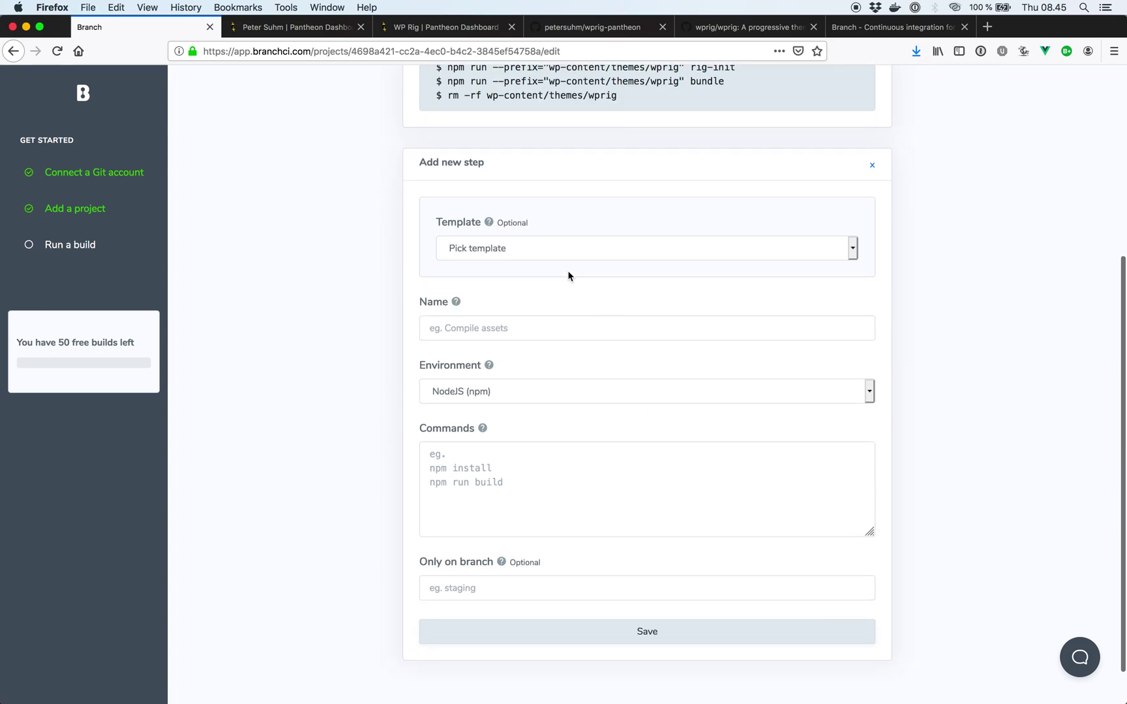
{"action": "left_click", "coordinate": [545, 252]}
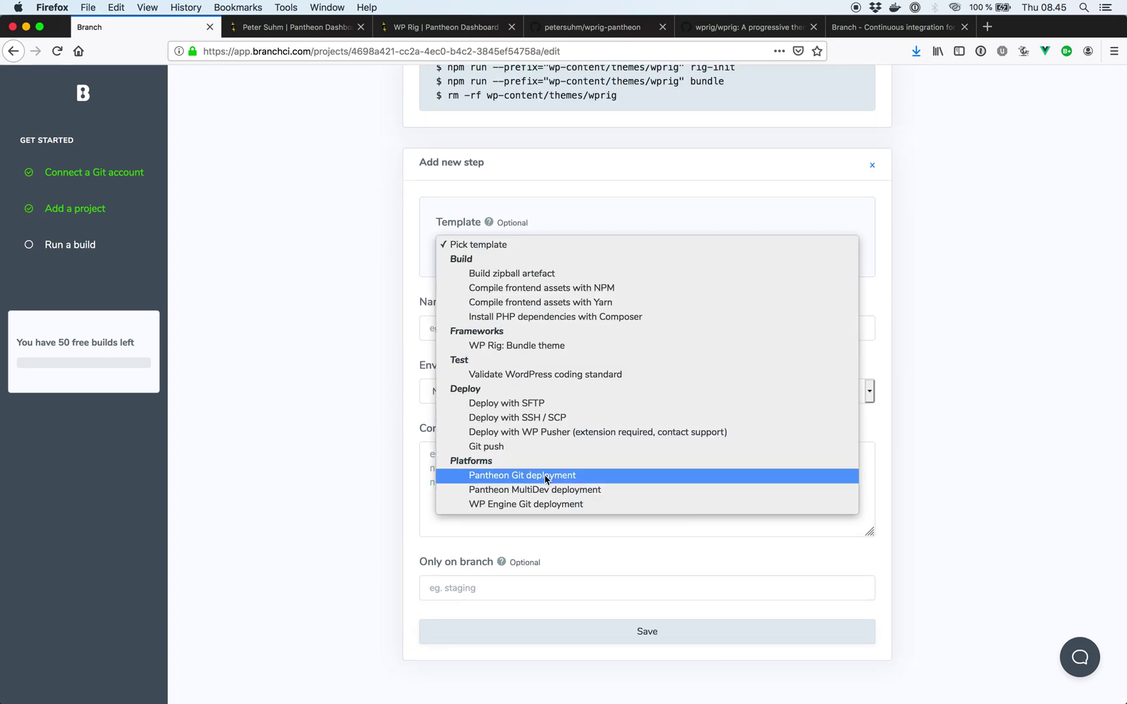
{"action": "left_click", "coordinate": [643, 491]}
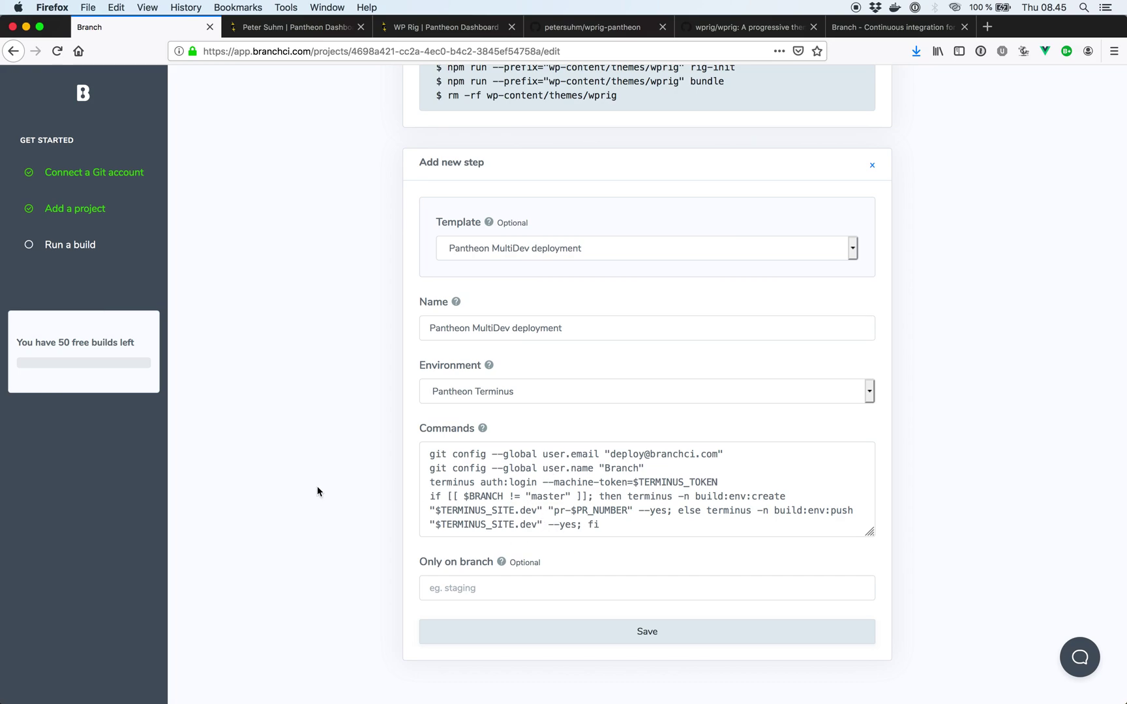
{"action": "left_click", "coordinate": [583, 632]}
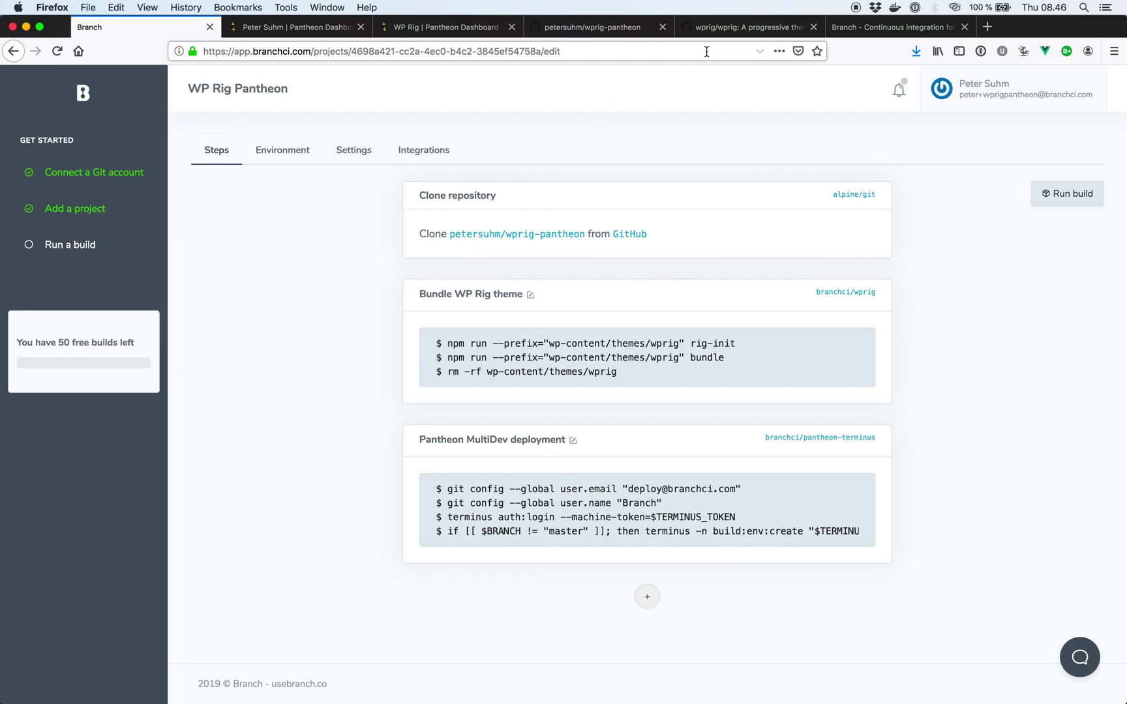
Copy the wprig/wprig repository's SSH clone URL from GitHub's Clone or download panel
{"action": "left_click", "coordinate": [722, 34]}
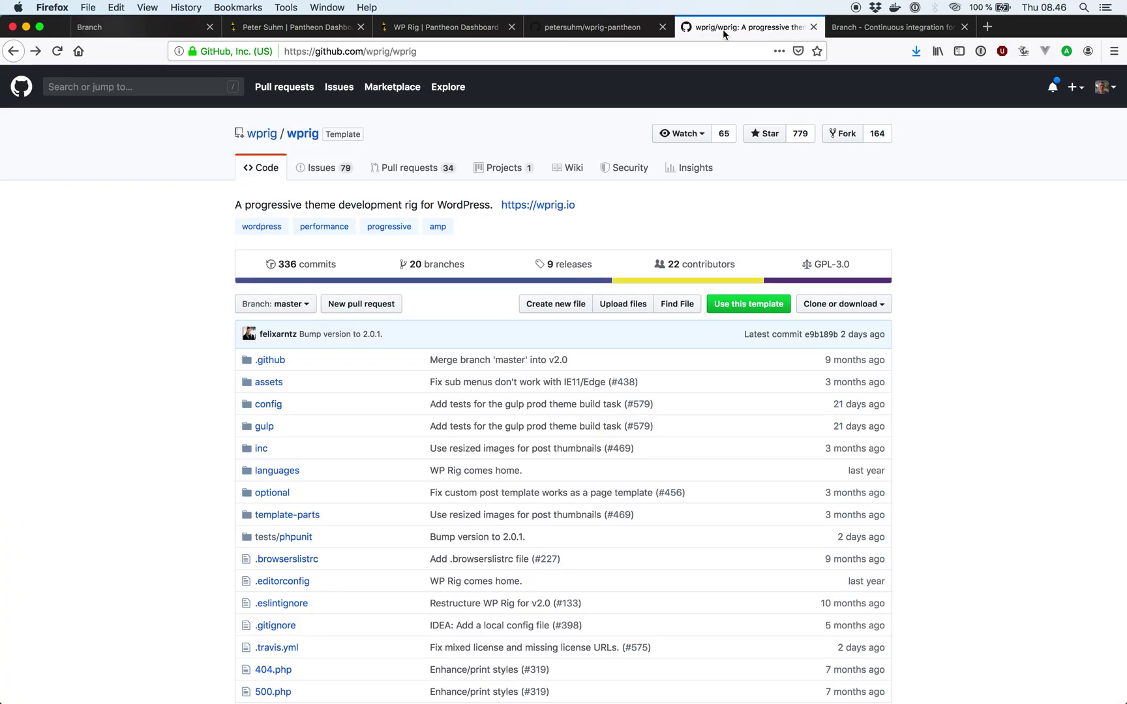
{"action": "left_click", "coordinate": [874, 309]}
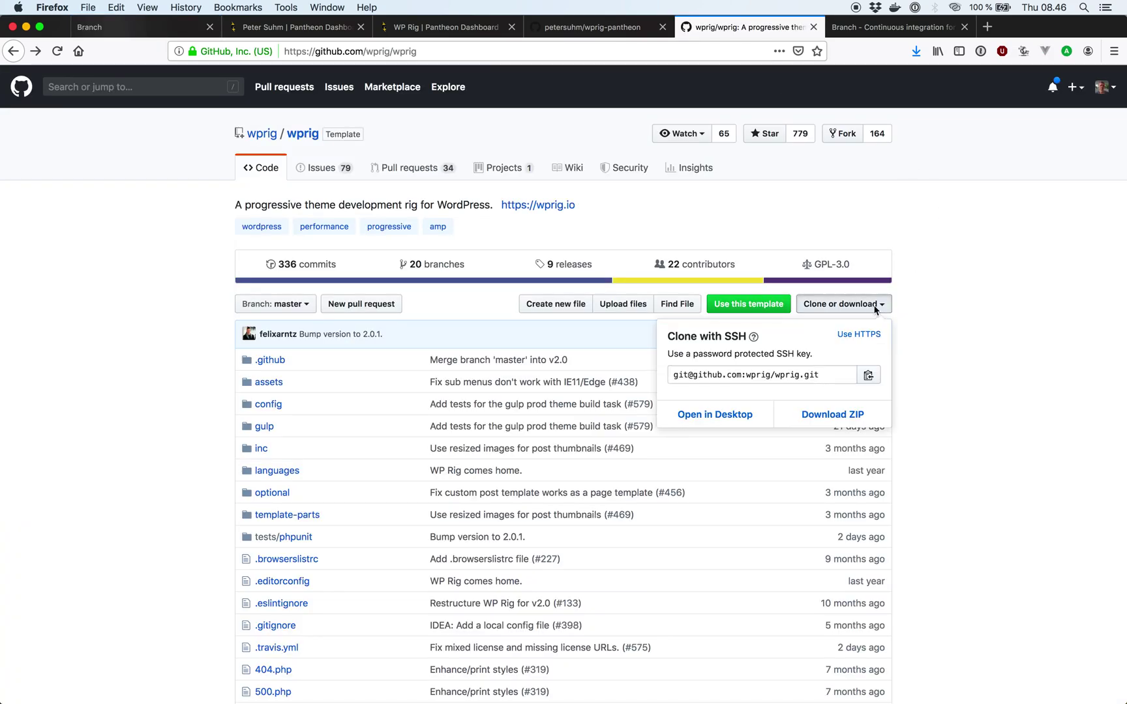
{"action": "left_click", "coordinate": [868, 375]}
{"action": "left_click", "coordinate": [966, 311]}
{"action": "key", "text": "super+Tab"}
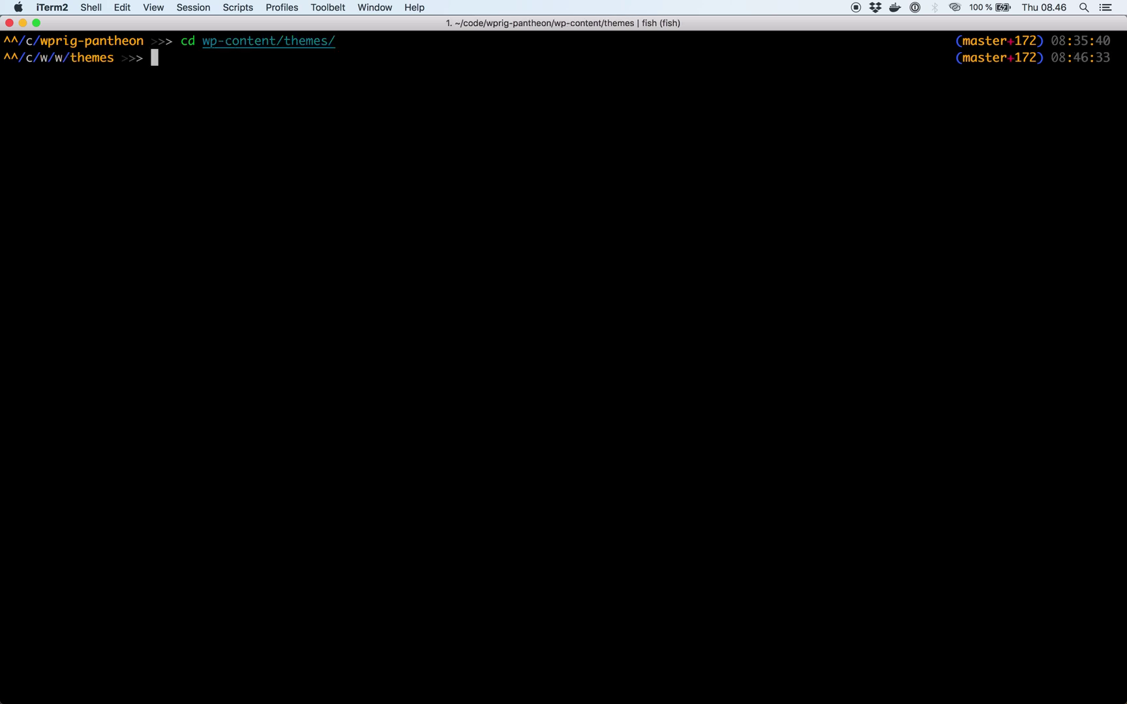
Clone WP Rig into the themes folder and delete its .git history with rm -rf
{"action": "type", "text": "git clone"}
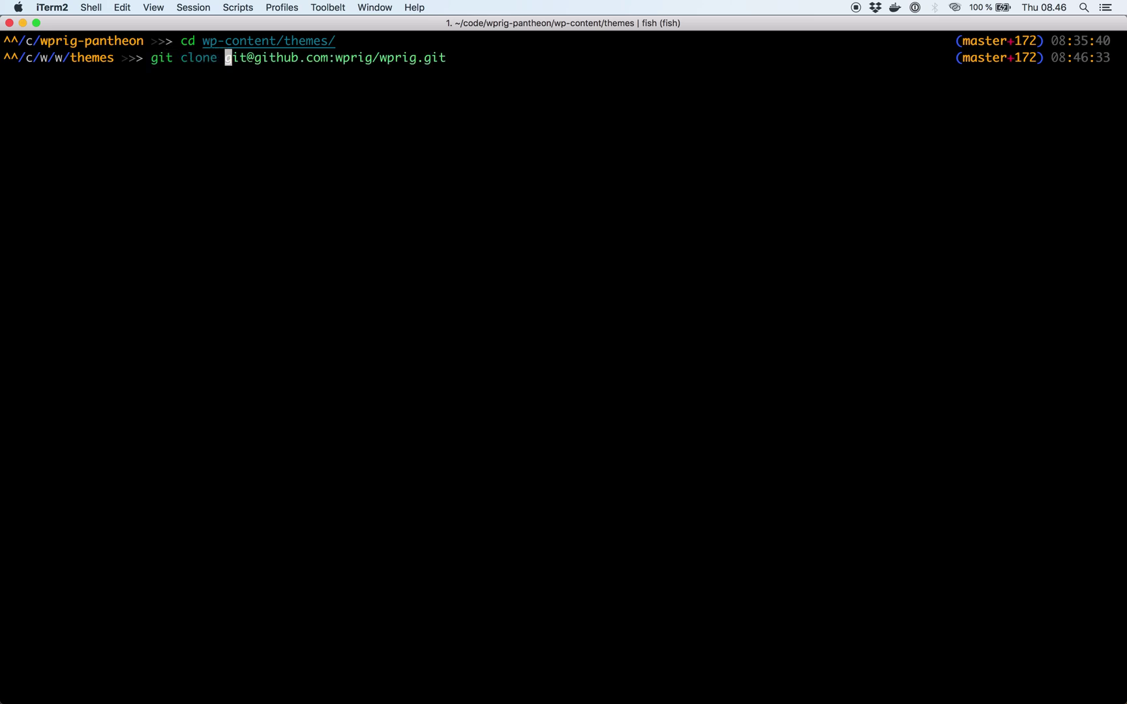
{"action": "key", "text": "Right"}
{"action": "key", "text": "Return"}
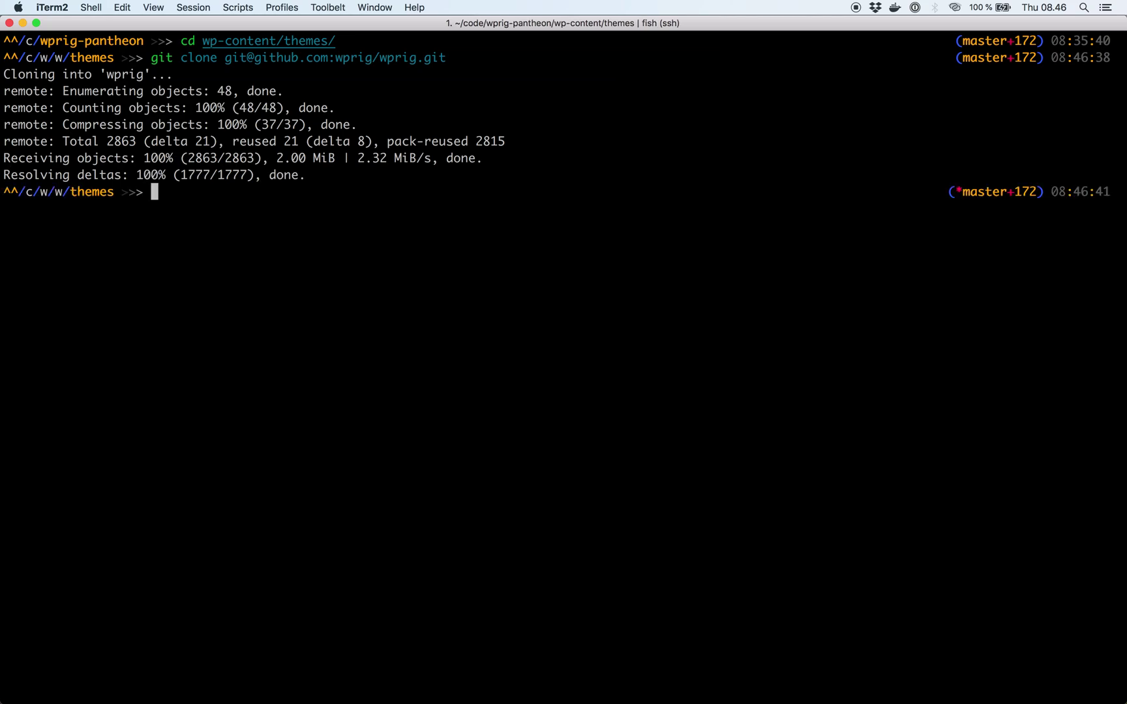
{"action": "type", "text": "cd wprig/"}
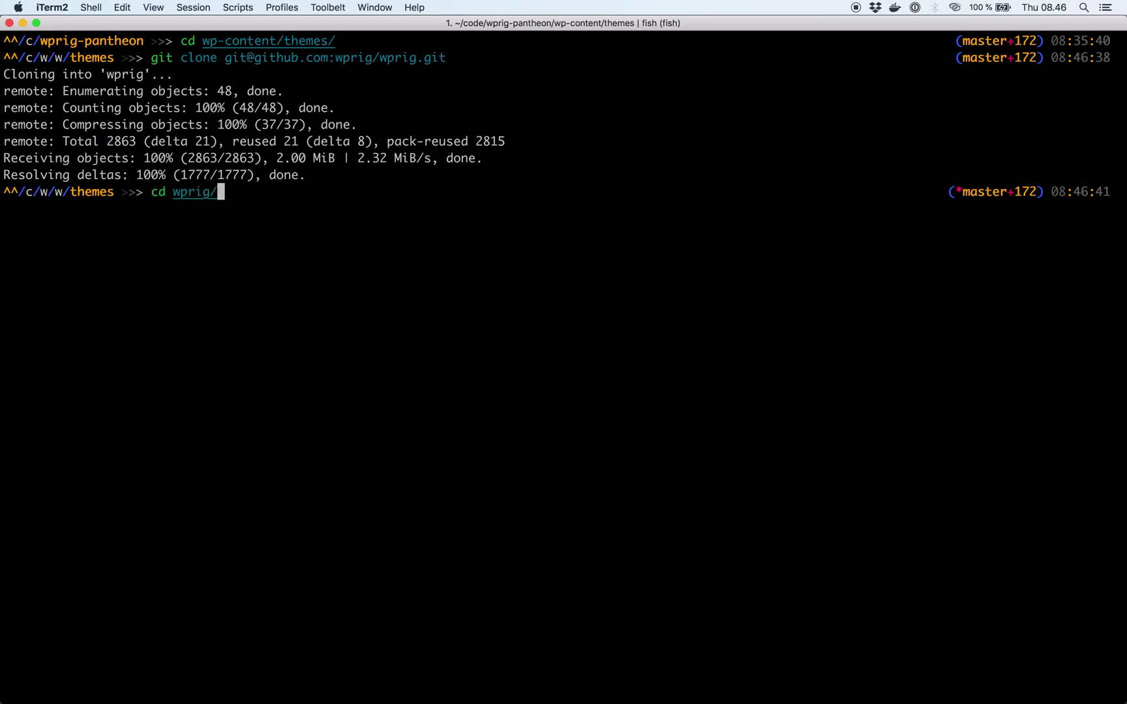
{"action": "key", "text": "Return"}
{"action": "type", "text": "git"}
{"action": "key", "text": "BackSpace"}
{"action": "key", "text": "BackSpace"}
{"action": "key", "text": "BackSpace"}
{"action": "type", "text": "rm -"}
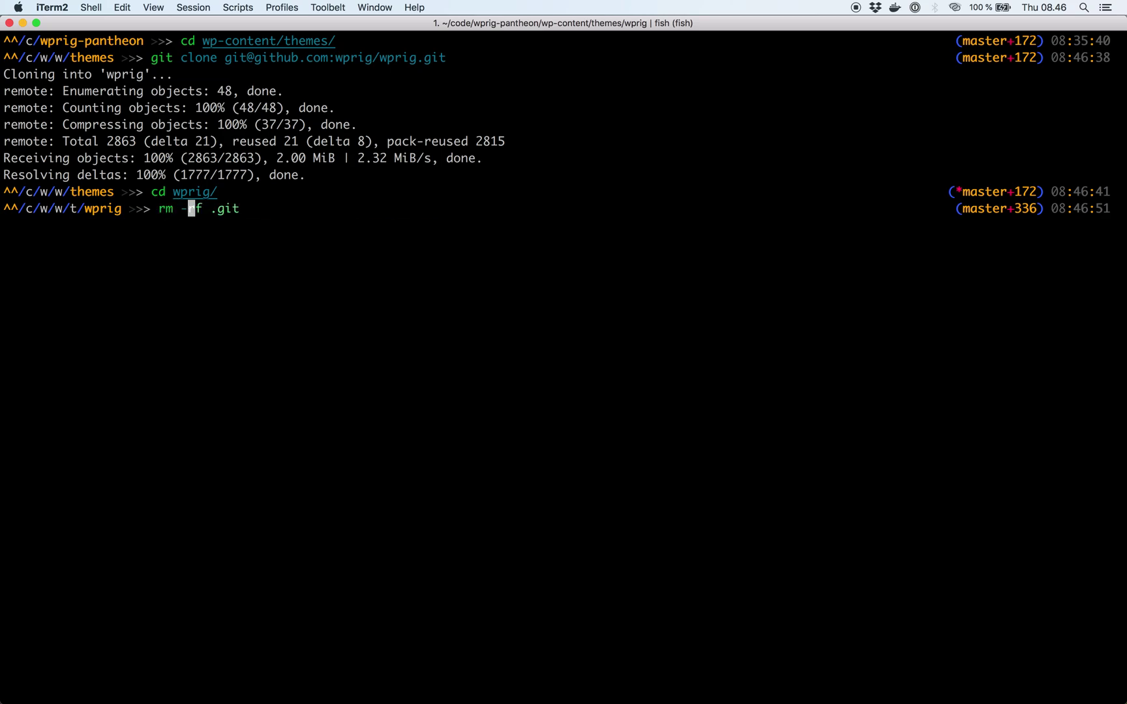
{"action": "key", "text": "Right"}
{"action": "key", "text": "Return"}
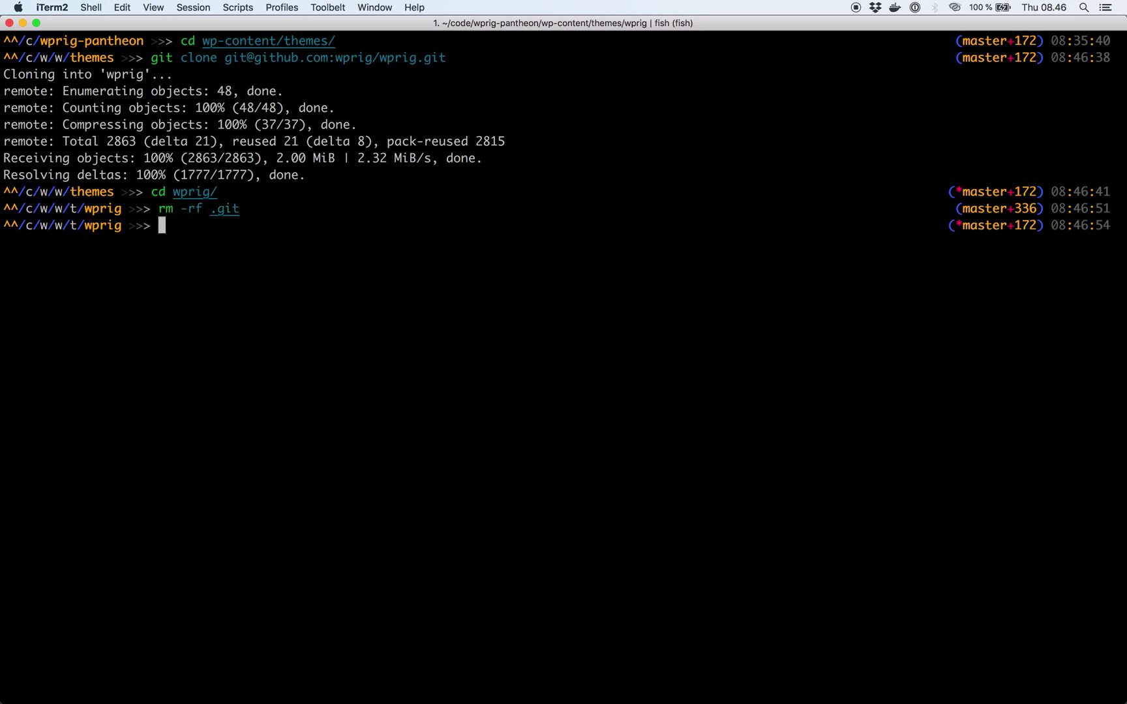
Go back up to the wprig-pantheon project root and check git status
{"action": "type", "text": "cd .."}
{"action": "key", "text": "Return"}
{"action": "type", "text": "cd .."}
{"action": "key", "text": "Return"}
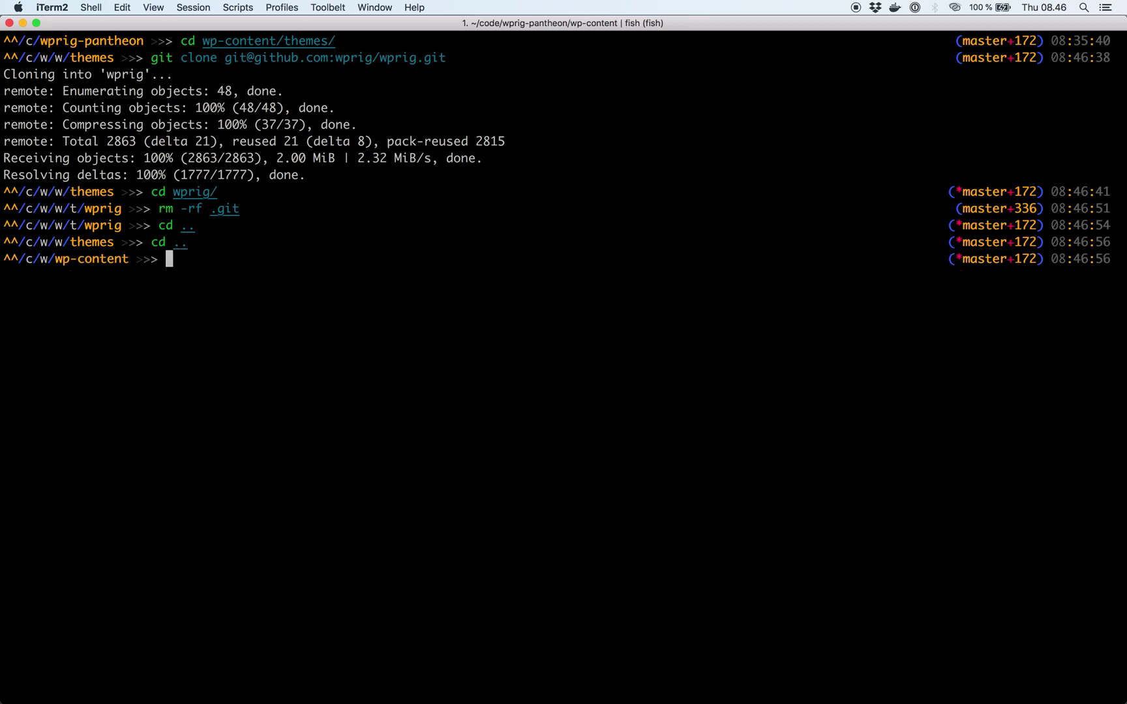
{"action": "type", "text": "cd .."}
{"action": "key", "text": "Return"}
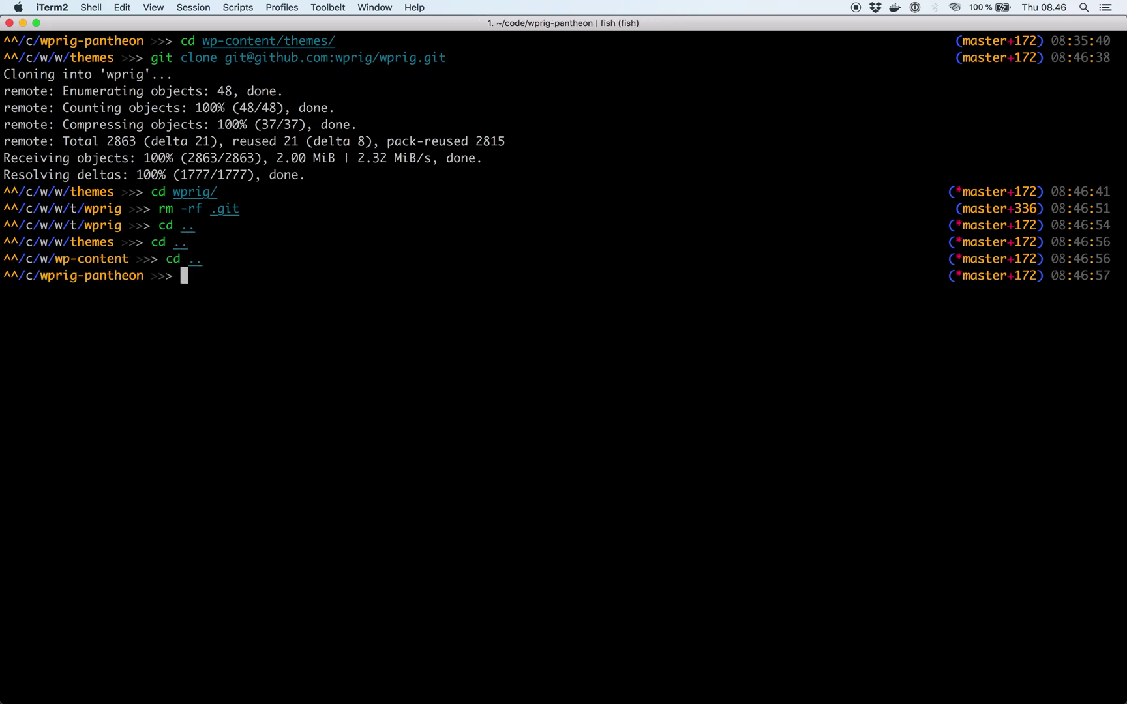
{"action": "type", "text": "git st"}
{"action": "key", "text": "Return"}
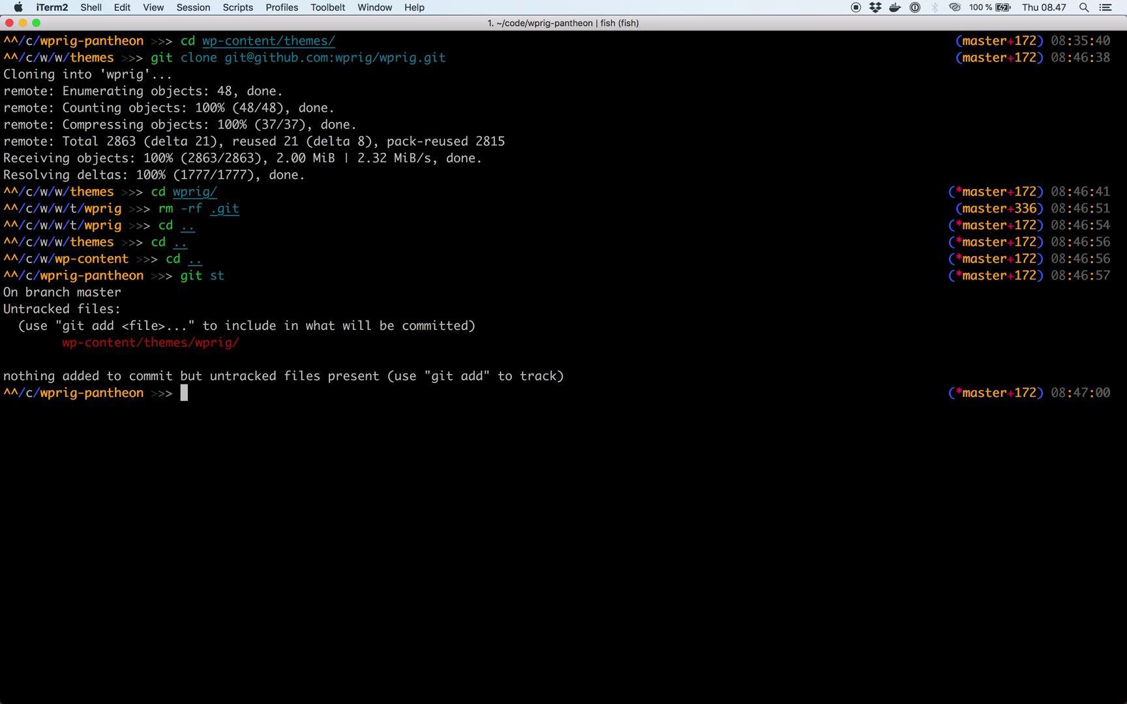
Open the project in VS Code and copy the theme block from wprig's config.default.json
{"action": "type", "text": "code ."}
{"action": "key", "text": "Return"}
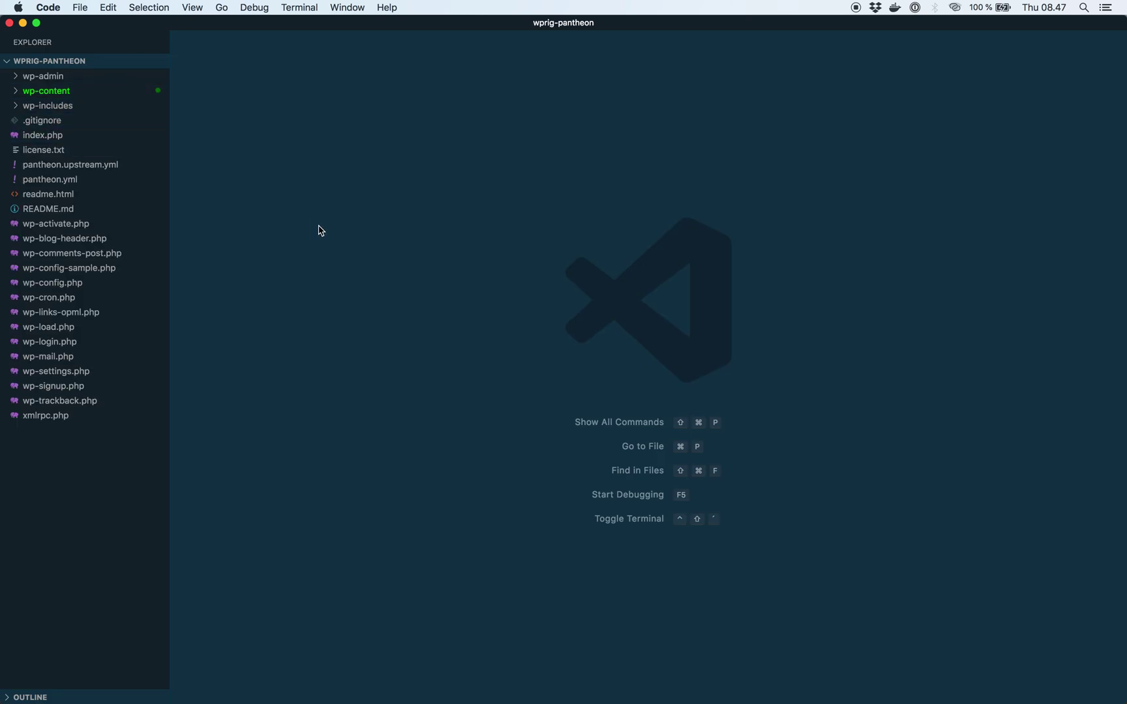
{"action": "left_click", "coordinate": [60, 95]}
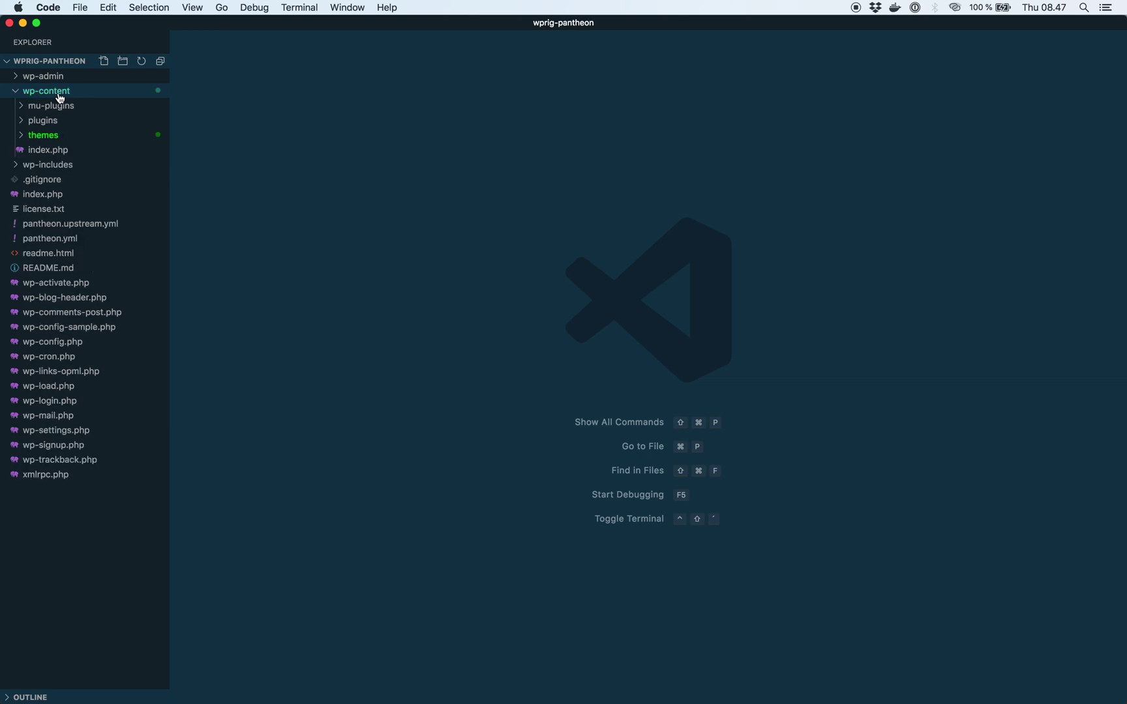
{"action": "left_click", "coordinate": [45, 136]}
{"action": "left_click", "coordinate": [63, 285]}
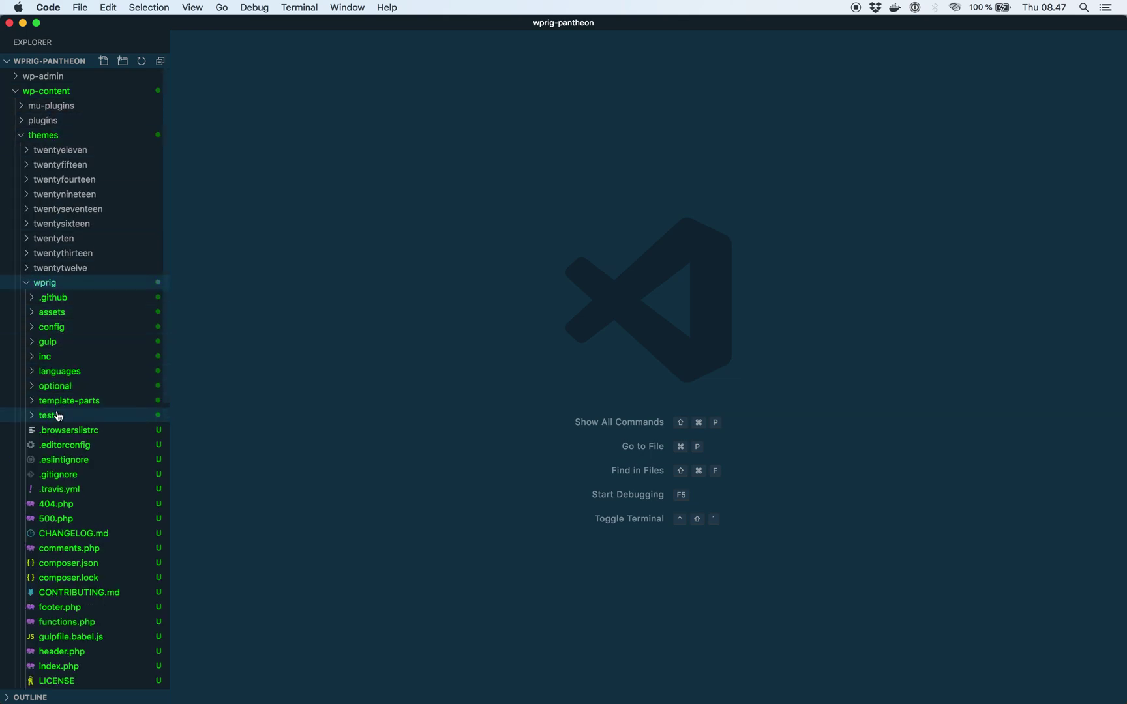
{"action": "scroll", "coordinate": [57, 418], "scroll_direction": "down", "scroll_amount": 2}
{"action": "left_click", "coordinate": [51, 260]}
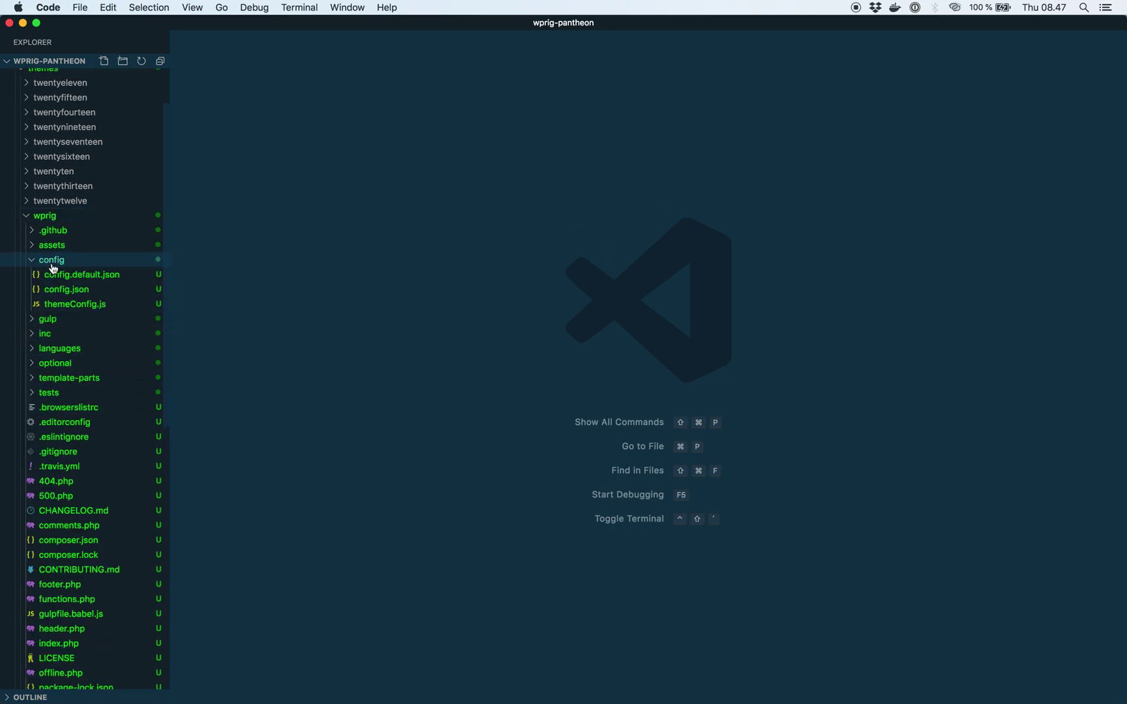
{"action": "left_click", "coordinate": [76, 275]}
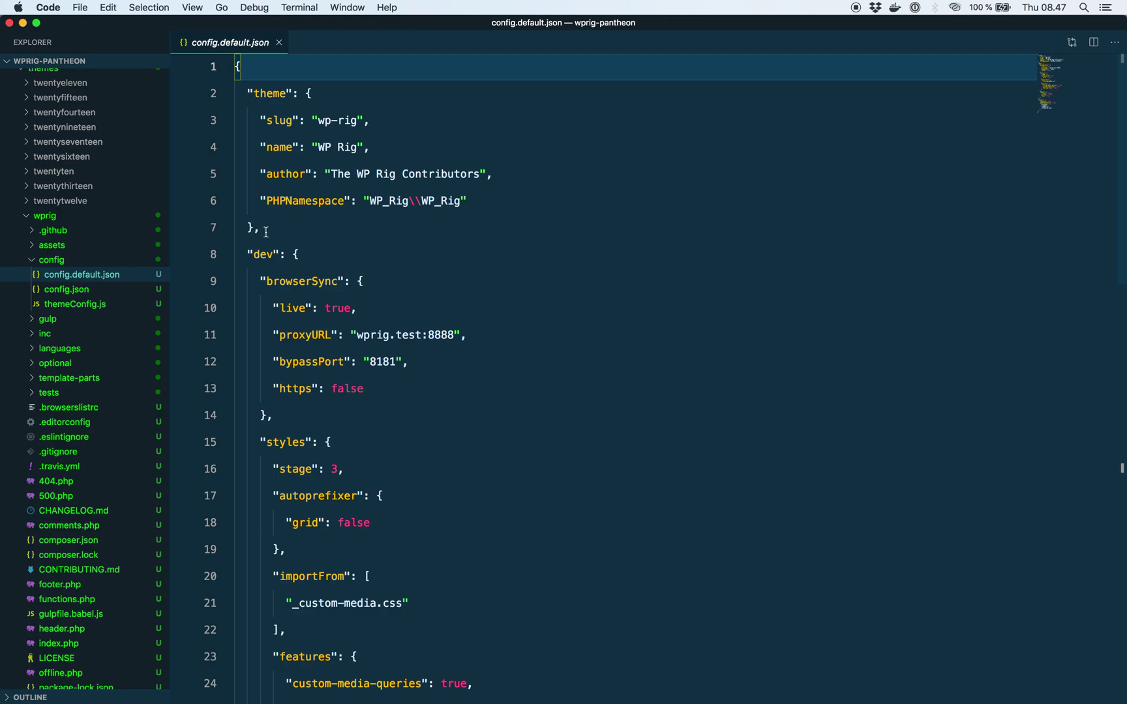
{"action": "left_click_drag", "start_coordinate": [257, 227], "coordinate": [228, 93]}
{"action": "key", "text": "super+c"}
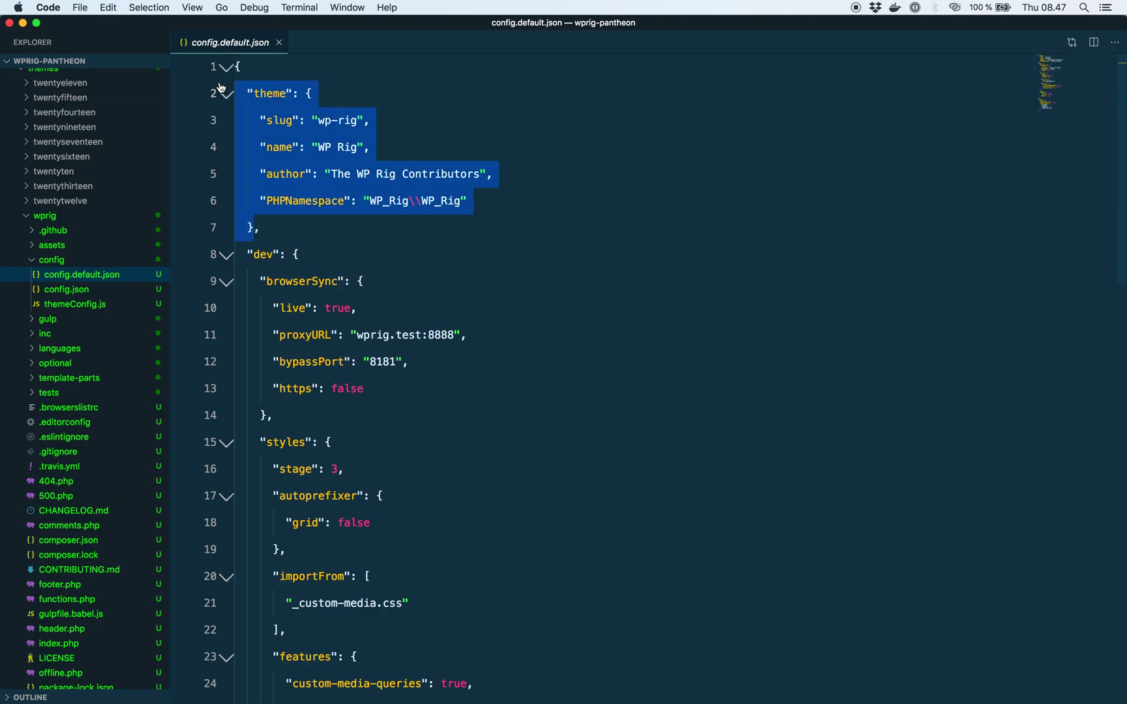
{"action": "left_click", "coordinate": [367, 138]}
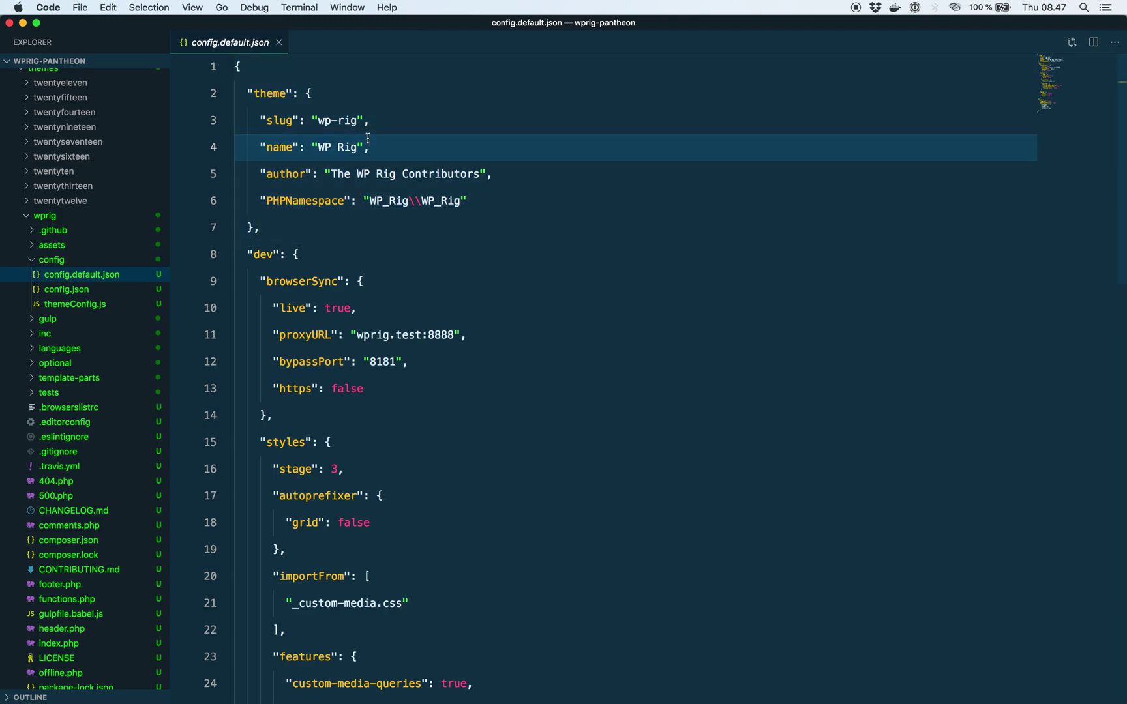
Paste the theme block into config.json and fix its indentation
{"action": "left_click", "coordinate": [76, 289]}
{"action": "key", "text": "Right"}
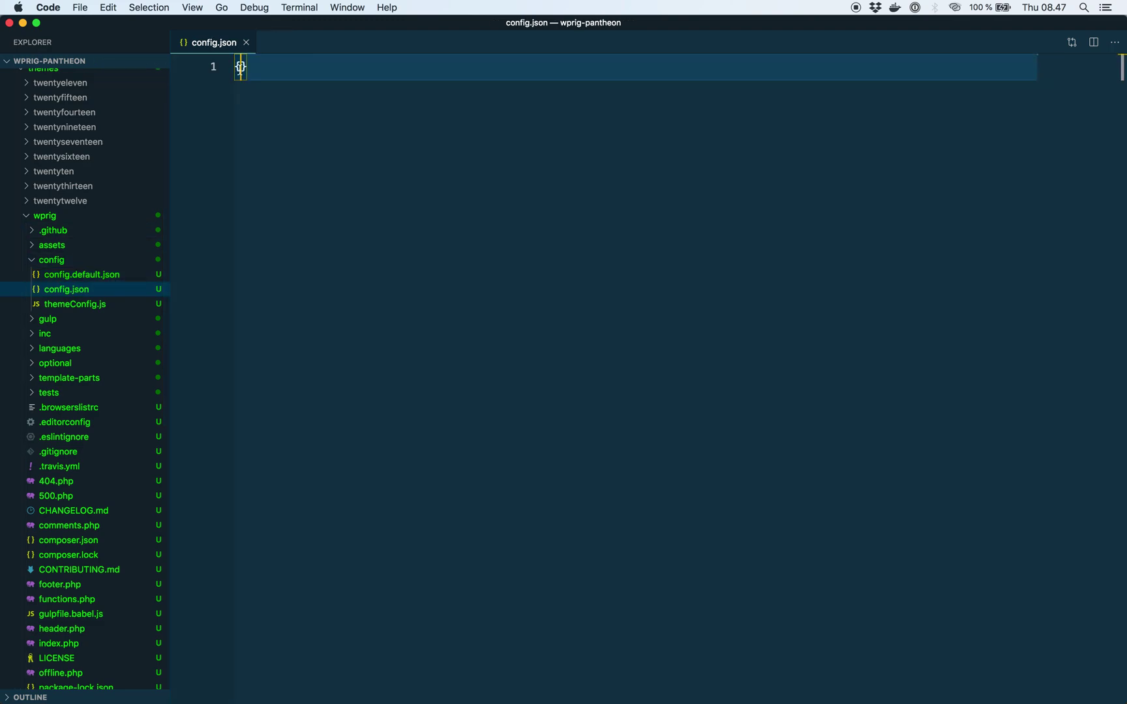
{"action": "key", "text": "Return"}
{"action": "key", "text": "super+v"}
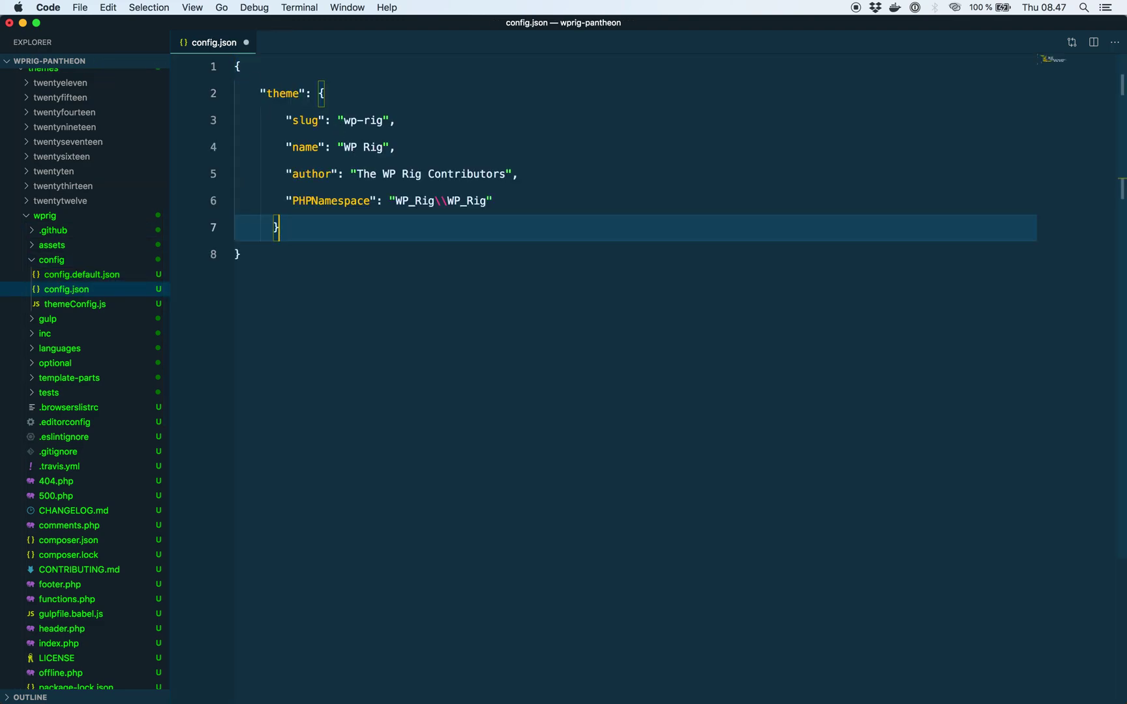
{"action": "key", "text": "shift+Up"}
{"action": "key", "text": "shift+Up"}
{"action": "key", "text": "shift+Up"}
{"action": "key", "text": "shift+Up"}
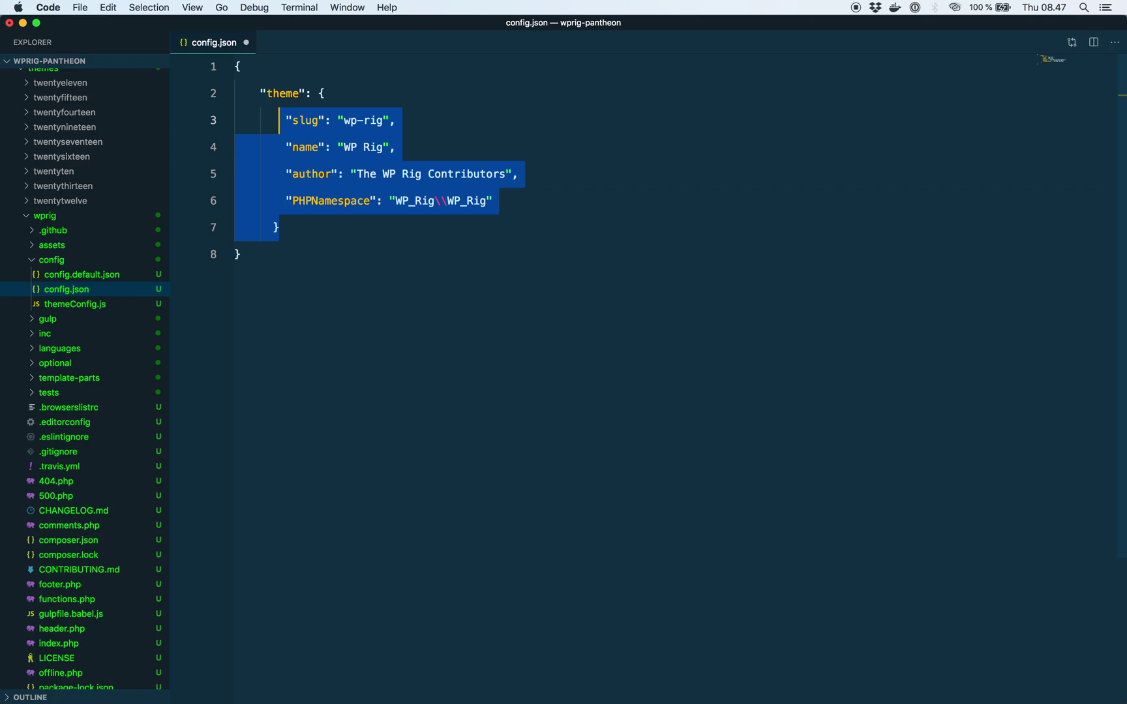
{"action": "key", "text": "shift+Up"}
{"action": "key", "text": "shift+Tab"}
{"action": "key", "text": "Left"}
{"action": "key", "text": "Left"}
{"action": "key", "text": "Left"}
{"action": "key", "text": "Left"}
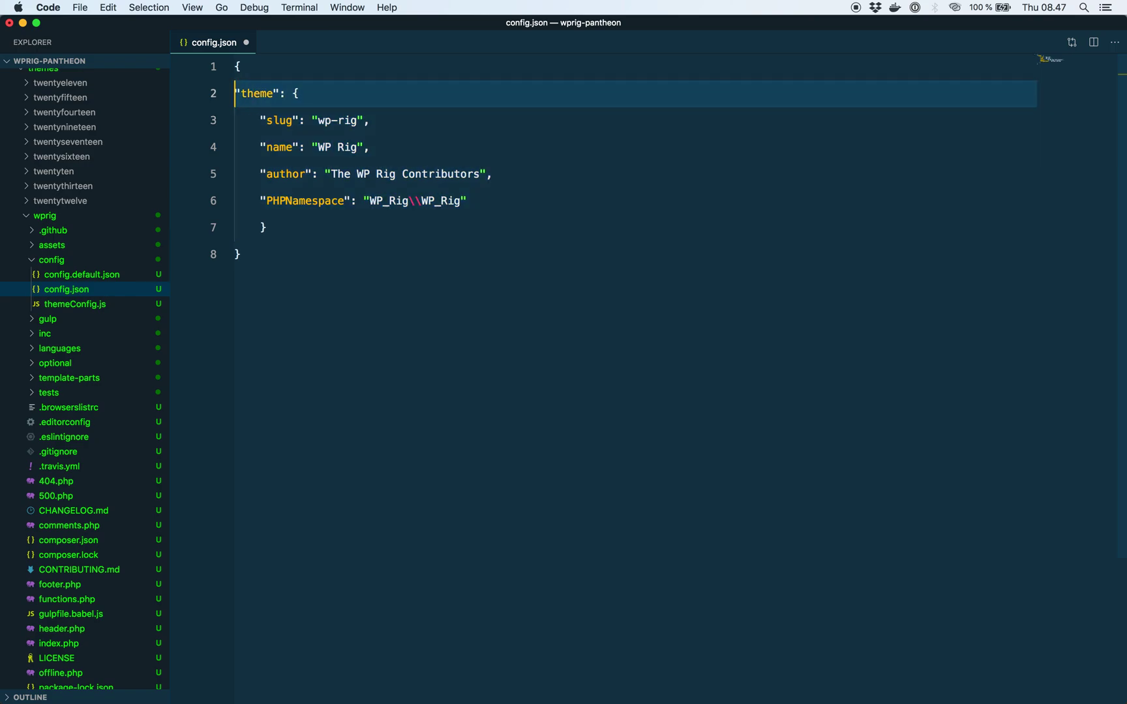
{"action": "key", "text": "Tab"}
{"action": "key", "text": "Down"}
{"action": "key", "text": "shift+Down"}
{"action": "key", "text": "shift+Down"}
{"action": "key", "text": "shift+Down"}
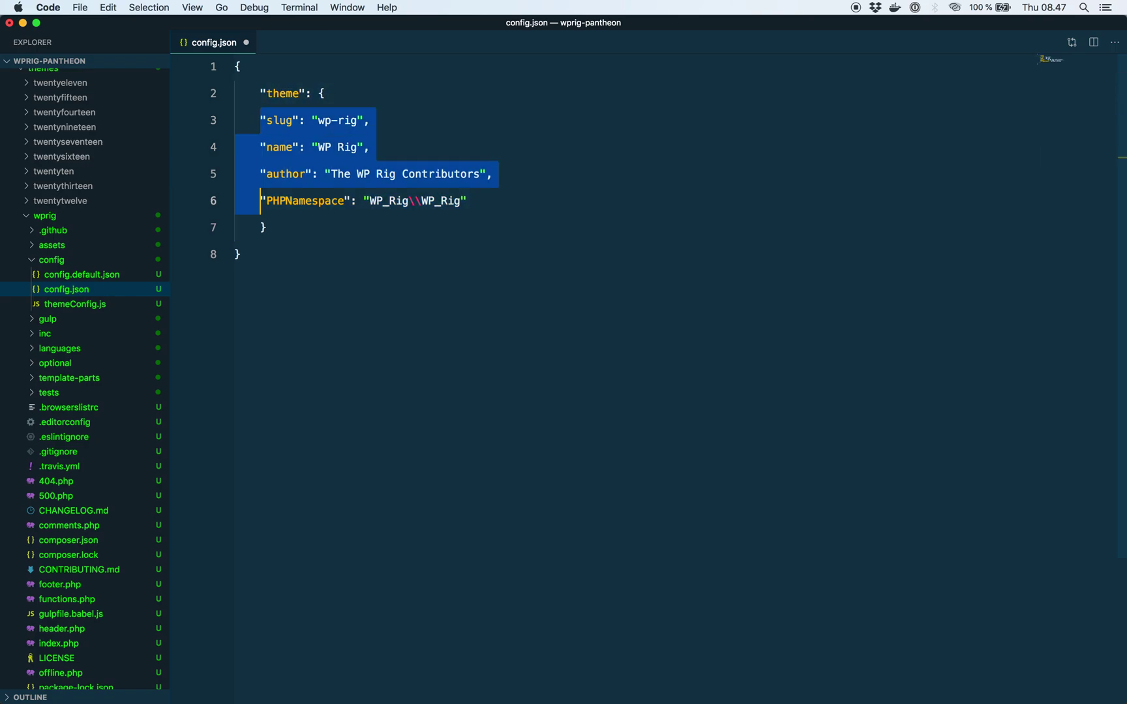
{"action": "key", "text": "Tab"}
{"action": "left_click", "coordinate": [488, 137]}
Set slug to wp-rig-pantheon and name to WP Rig Pantheon, remove author and PHPNamespace, and save
{"action": "left_click", "coordinate": [384, 121]}
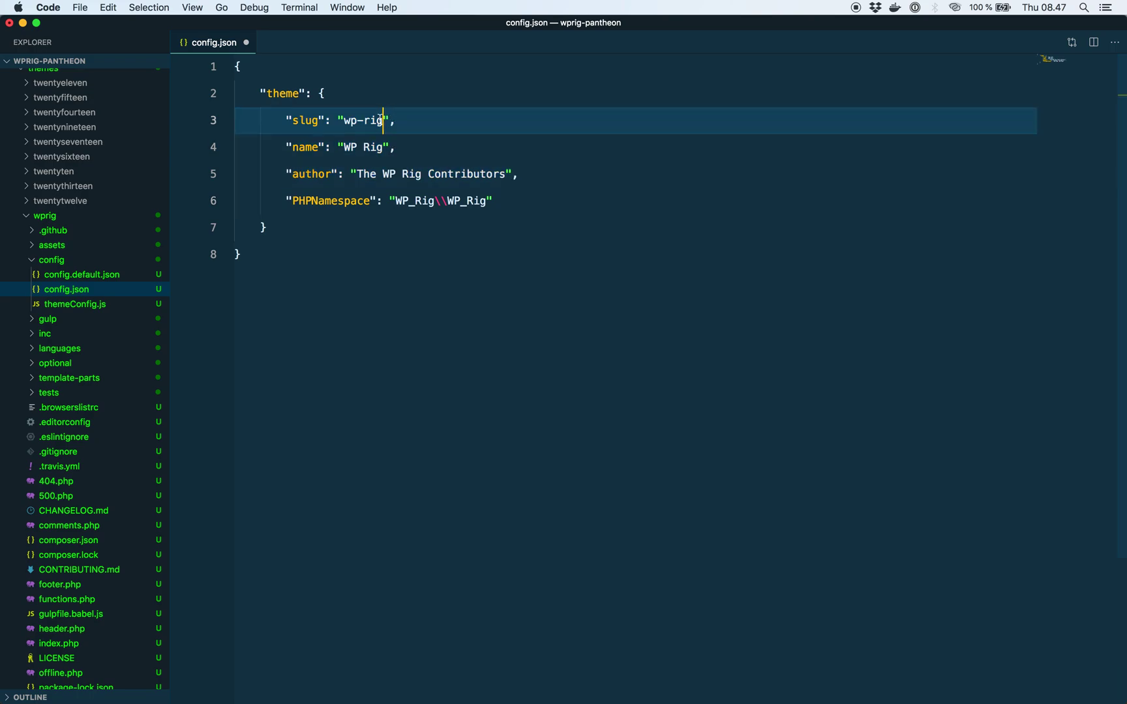
{"action": "type", "text": "-pantheon"}
{"action": "left_click", "coordinate": [383, 147]}
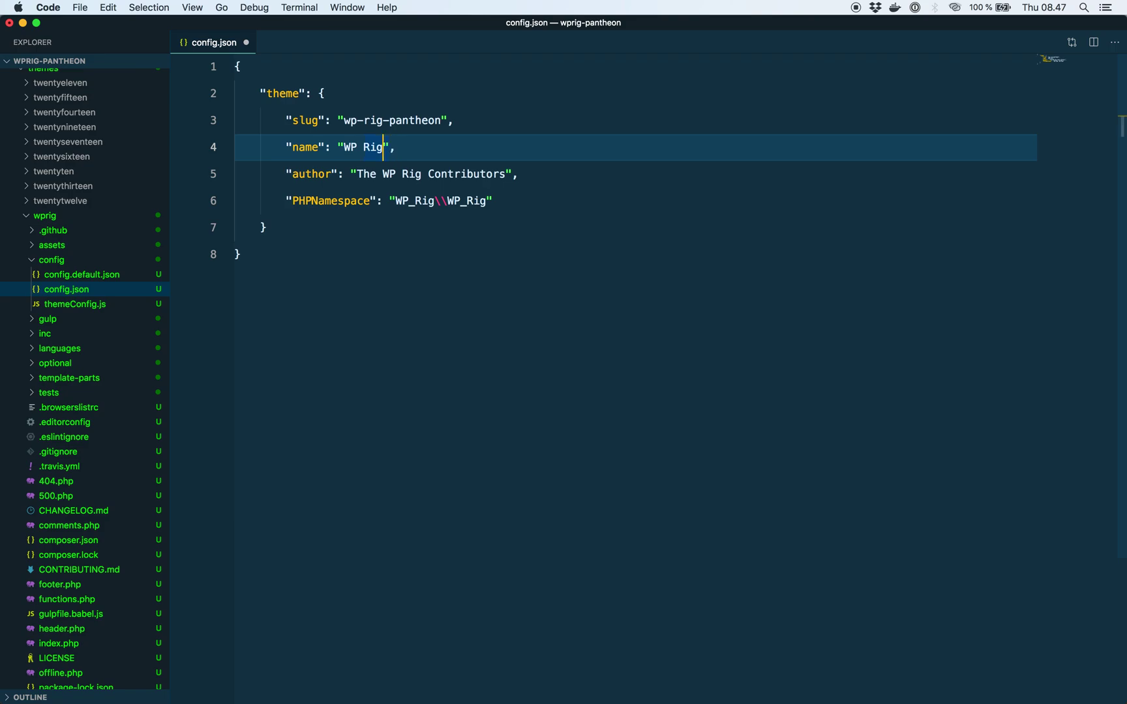
{"action": "type", "text": "Pantheon"}
{"action": "key", "text": "shift+Down"}
{"action": "key", "text": "shift+Down"}
{"action": "key", "text": "shift+End"}
{"action": "key", "text": "BackSpace"}
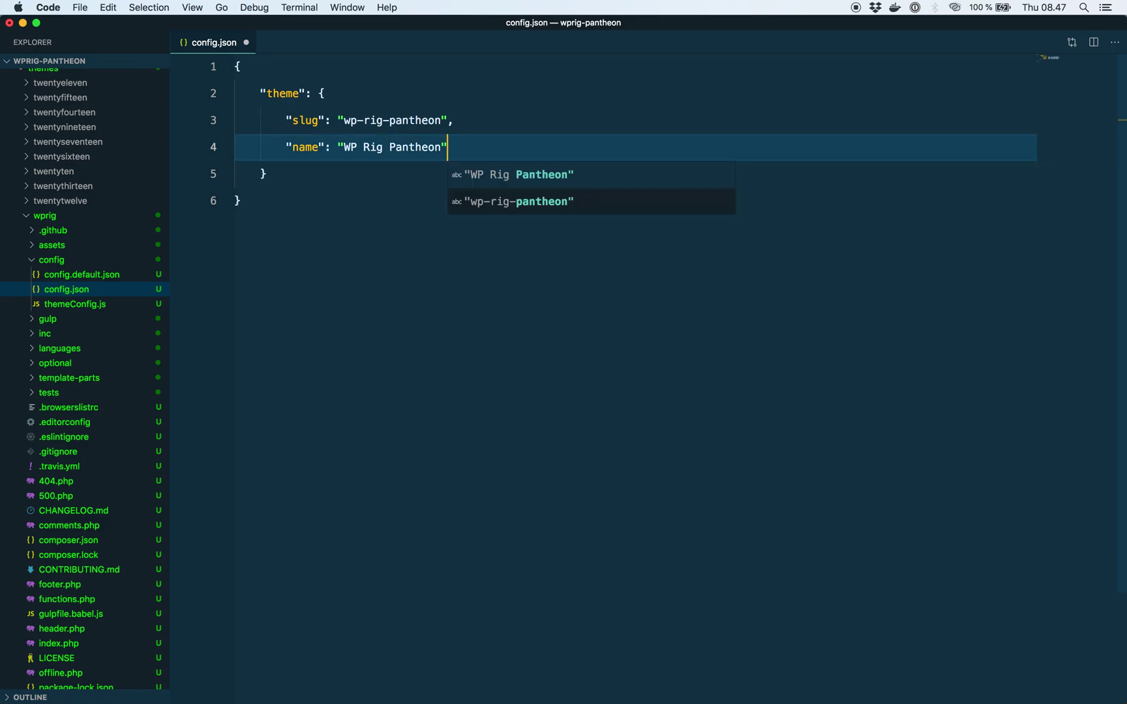
{"action": "key", "text": "Escape"}
{"action": "key", "text": "Down"}
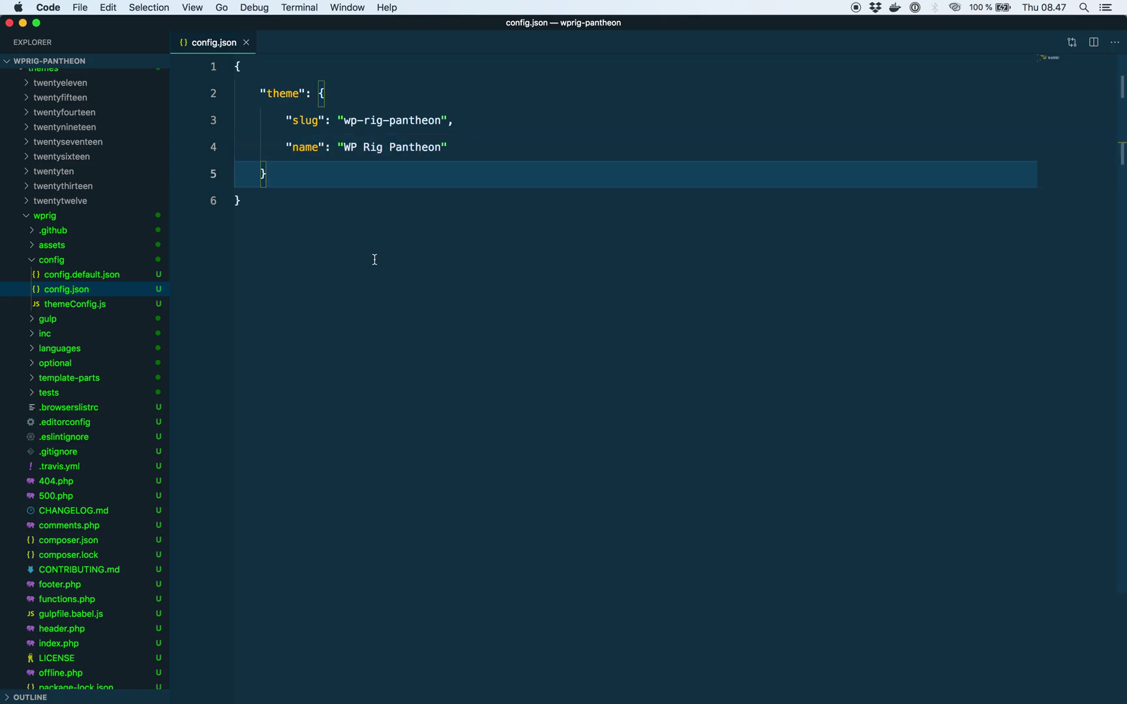
{"action": "key", "text": "super+Tab"}
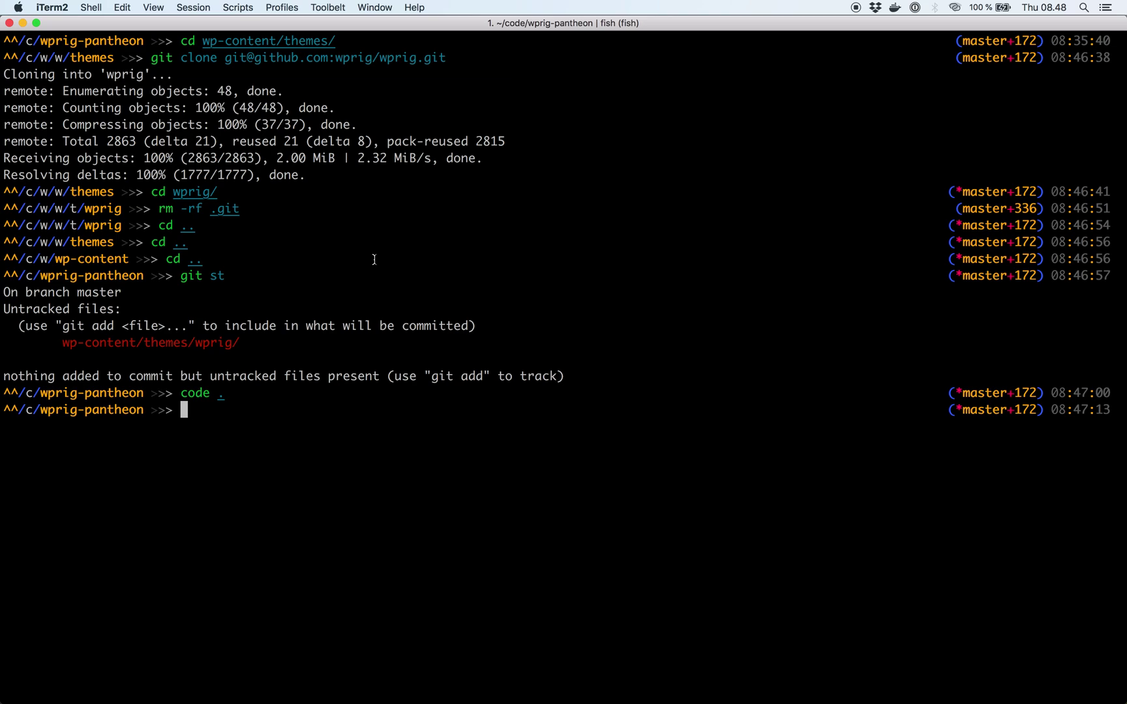
Create the install-wprig branch, stage all files, and commit the WP Rig theme
{"action": "type", "text": "git co -"}
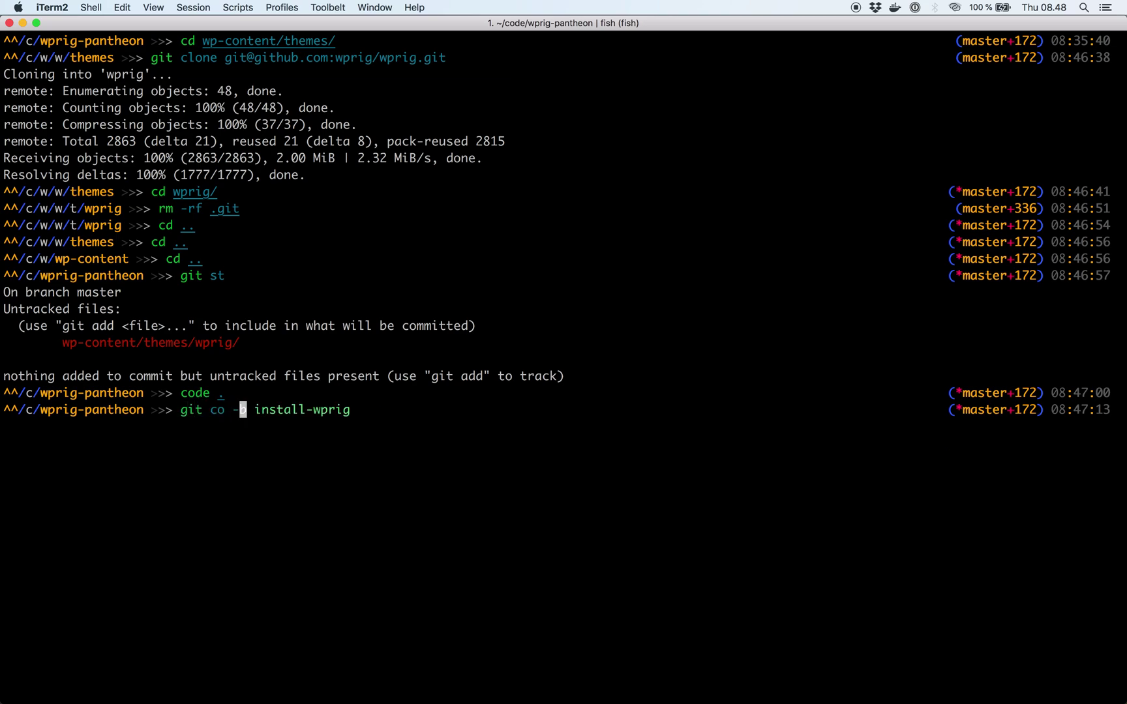
{"action": "key", "text": "Right"}
{"action": "key", "text": "Return"}
{"action": "type", "text": "git add ."}
{"action": "key", "text": "Return"}
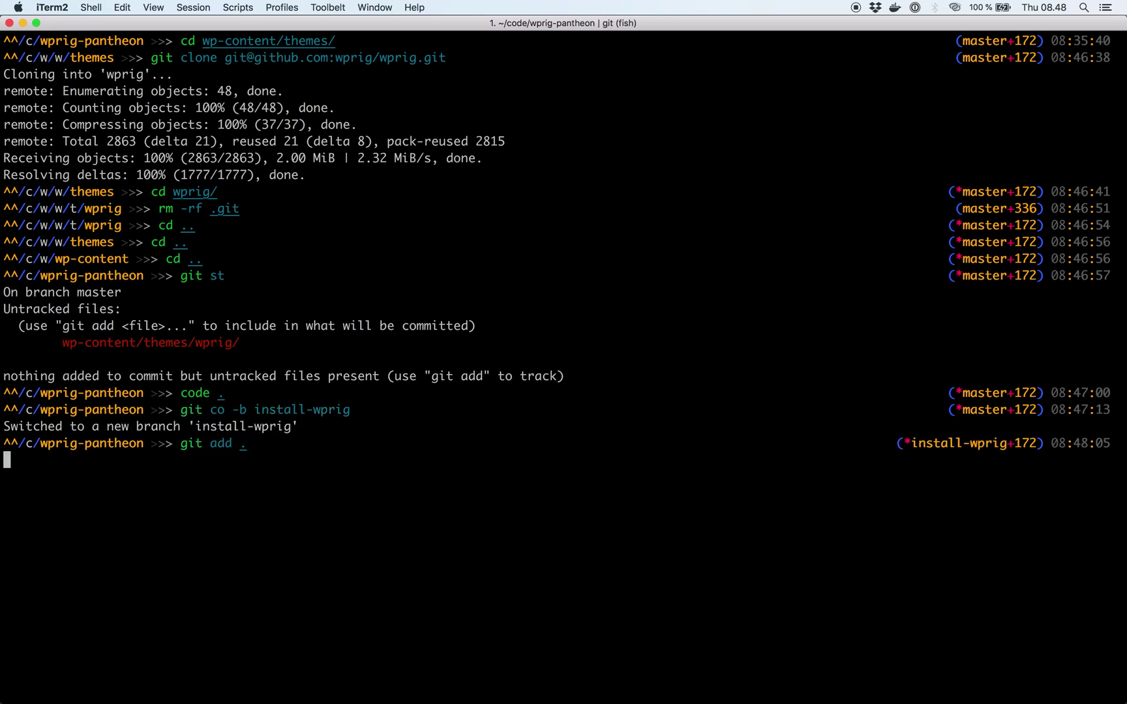
{"action": "type", "text": "git commit -m \"install WP Rig"}
{"action": "key", "text": "Right"}
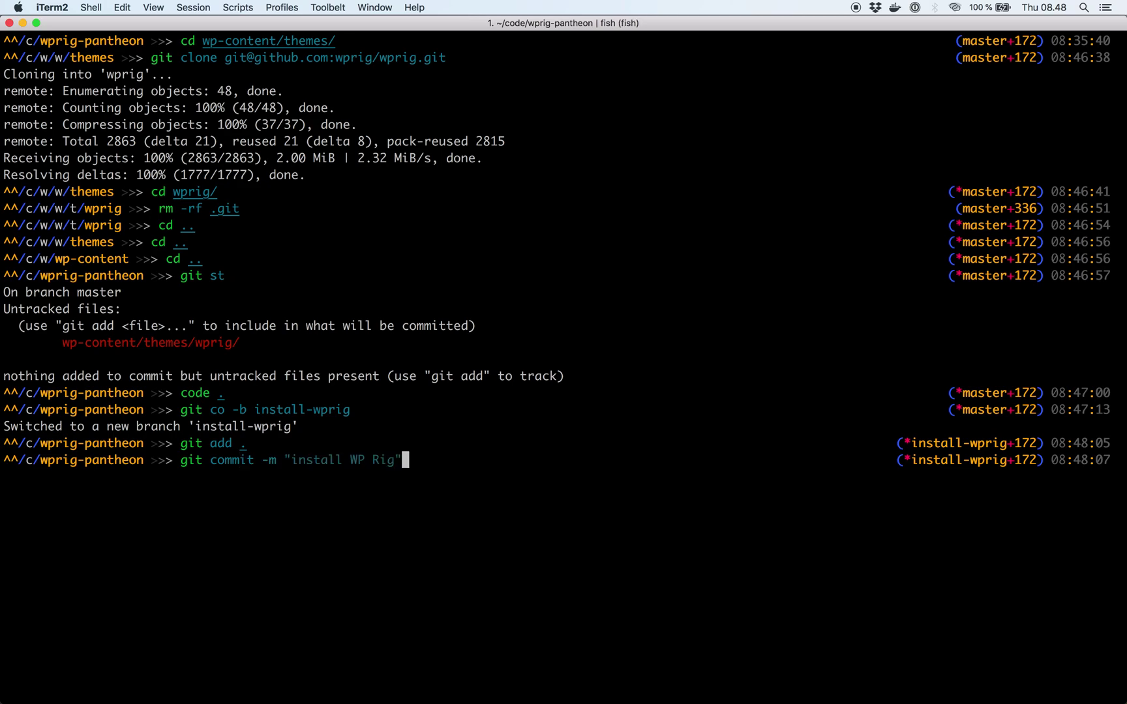
{"action": "key", "text": "Return"}
Run git push origin install-wprig to publish the new branch
{"action": "type", "text": "git pu"}
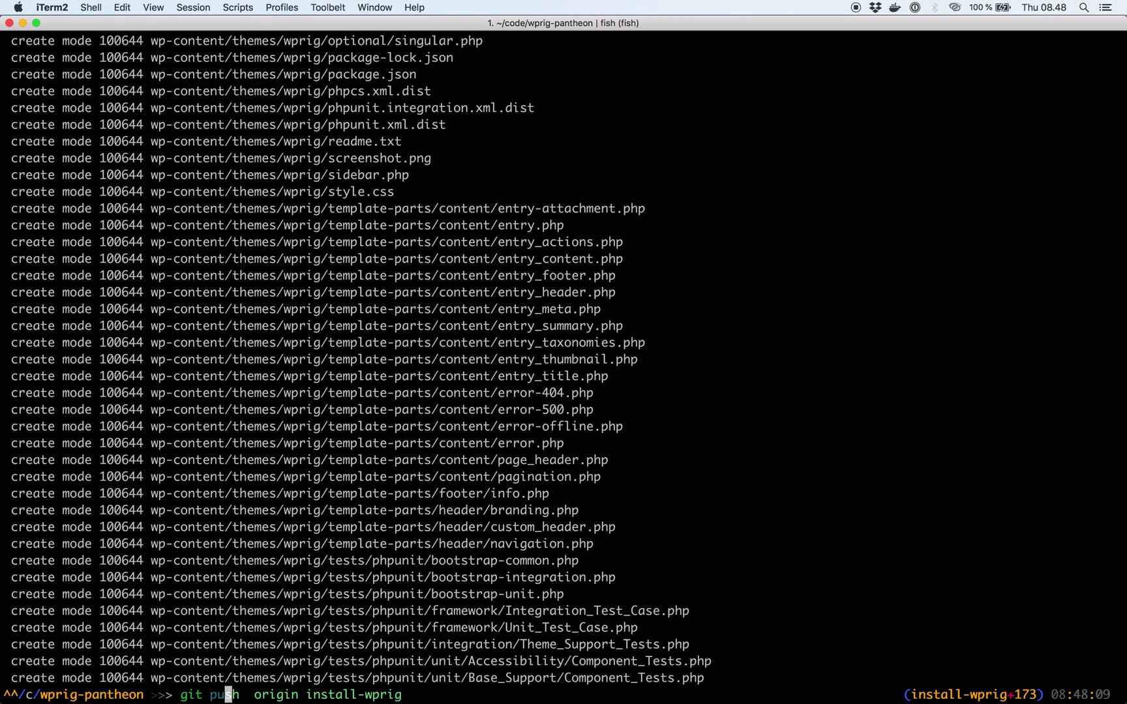
{"action": "key", "text": "Right"}
{"action": "key", "text": "Left"}
{"action": "key", "text": "Left"}
{"action": "key", "text": "Left"}
{"action": "key", "text": "Left"}
{"action": "key", "text": "Left"}
{"action": "key", "text": "Left"}
{"action": "key", "text": "Left"}
{"action": "key", "text": "Left"}
{"action": "key", "text": "Left"}
{"action": "key", "text": "Left"}
{"action": "key", "text": "Left"}
{"action": "key", "text": "Left"}
{"action": "key", "text": "Left"}
{"action": "key", "text": "Left"}
{"action": "key", "text": "Left"}
{"action": "key", "text": "Left"}
{"action": "key", "text": "Left"}
{"action": "key", "text": "Left"}
{"action": "key", "text": "Left"}
{"action": "key", "text": "Left"}
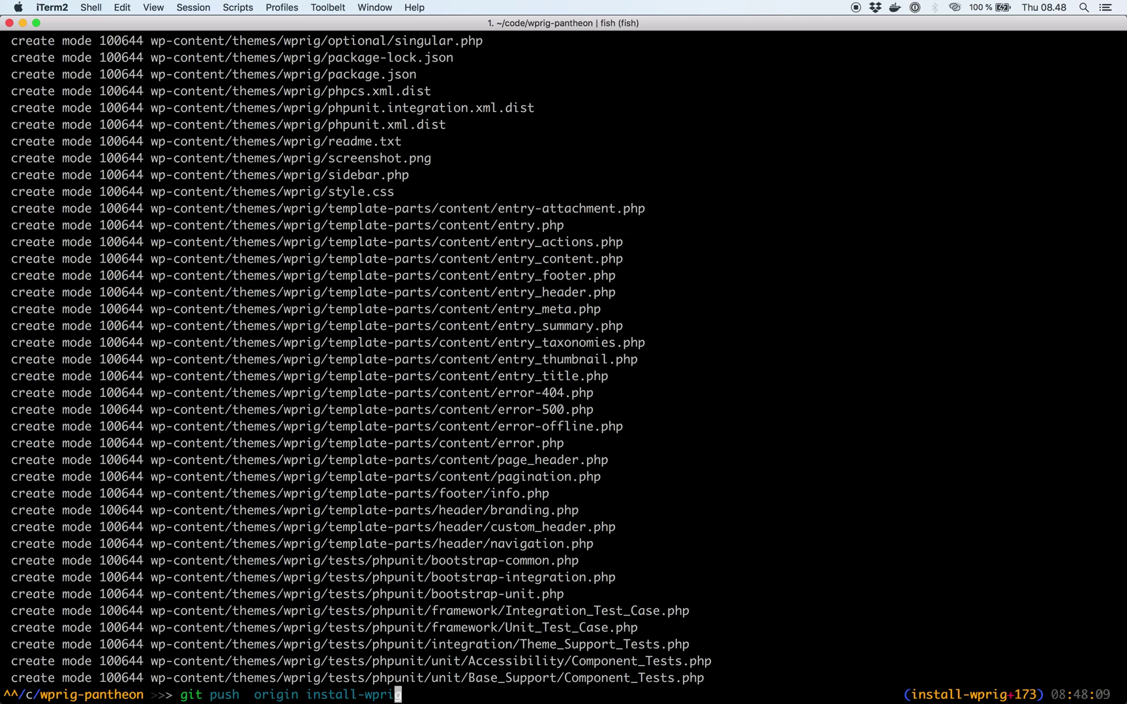
{"action": "key", "text": "BackSpace"}
{"action": "key", "text": "Return"}
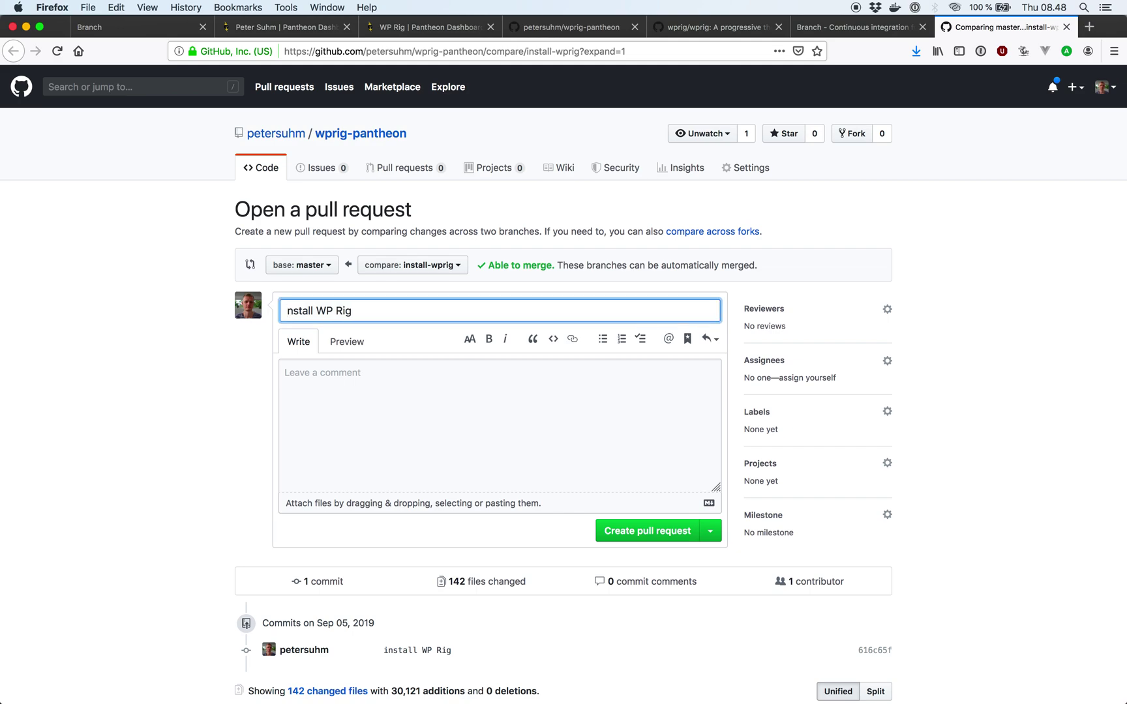
Correct the title to 'Install WP Rig' and create the pull request
{"action": "type", "text": "I"}
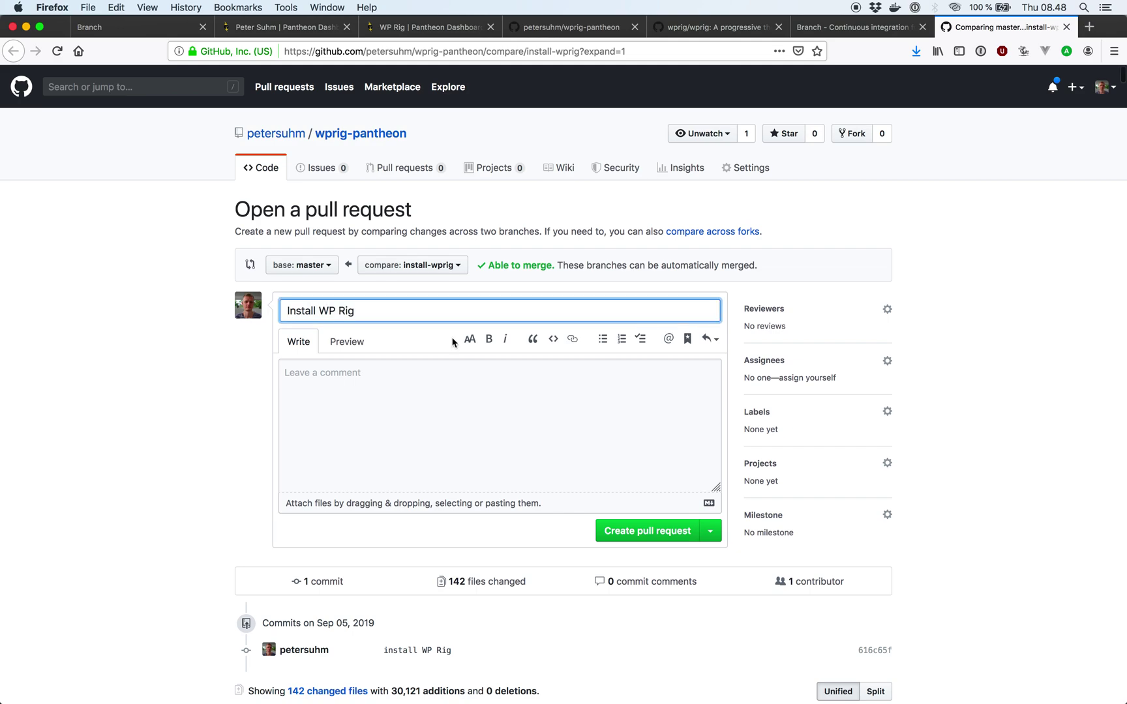
{"action": "left_click", "coordinate": [628, 533]}
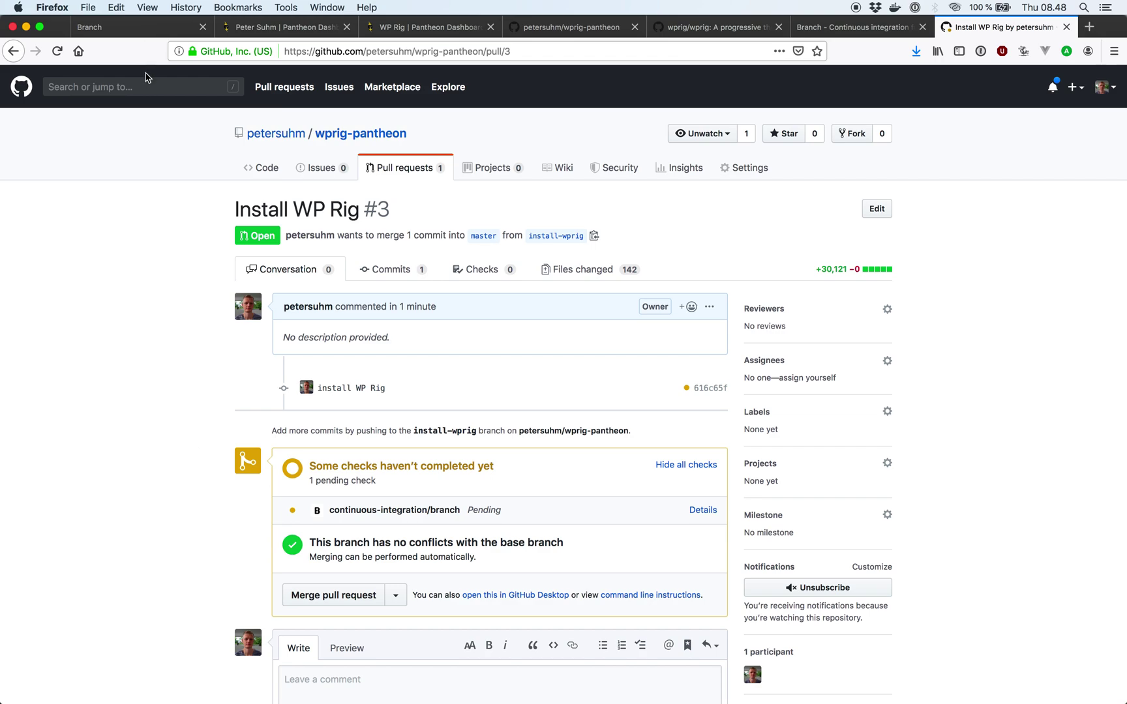
Watch the wprig-pantheon build from Branch's Latest builds, then view the WP Rig Pantheon dashboard
{"action": "left_click", "coordinate": [138, 32]}
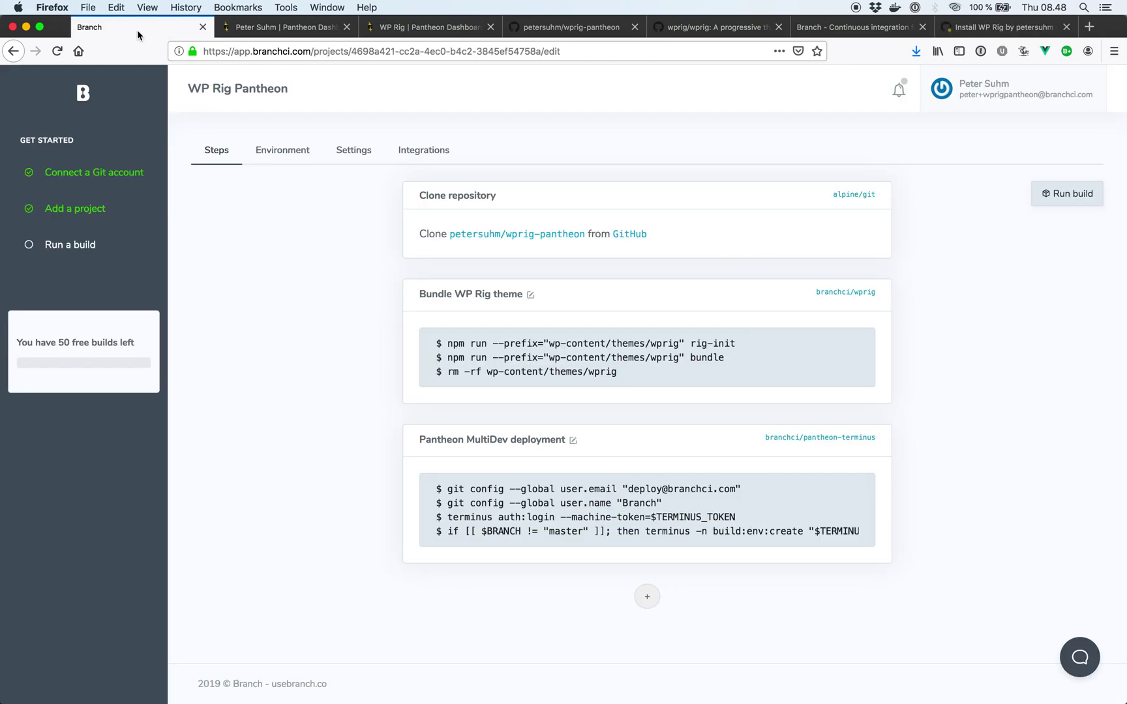
{"action": "left_click", "coordinate": [92, 81]}
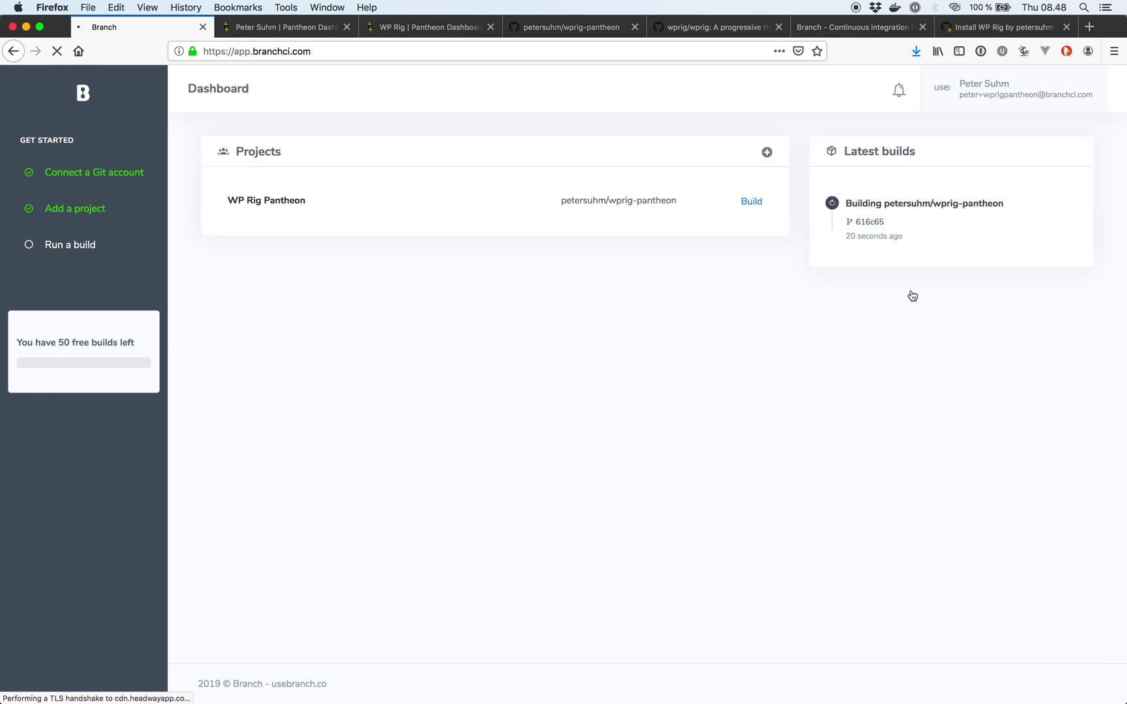
{"action": "left_click", "coordinate": [949, 213]}
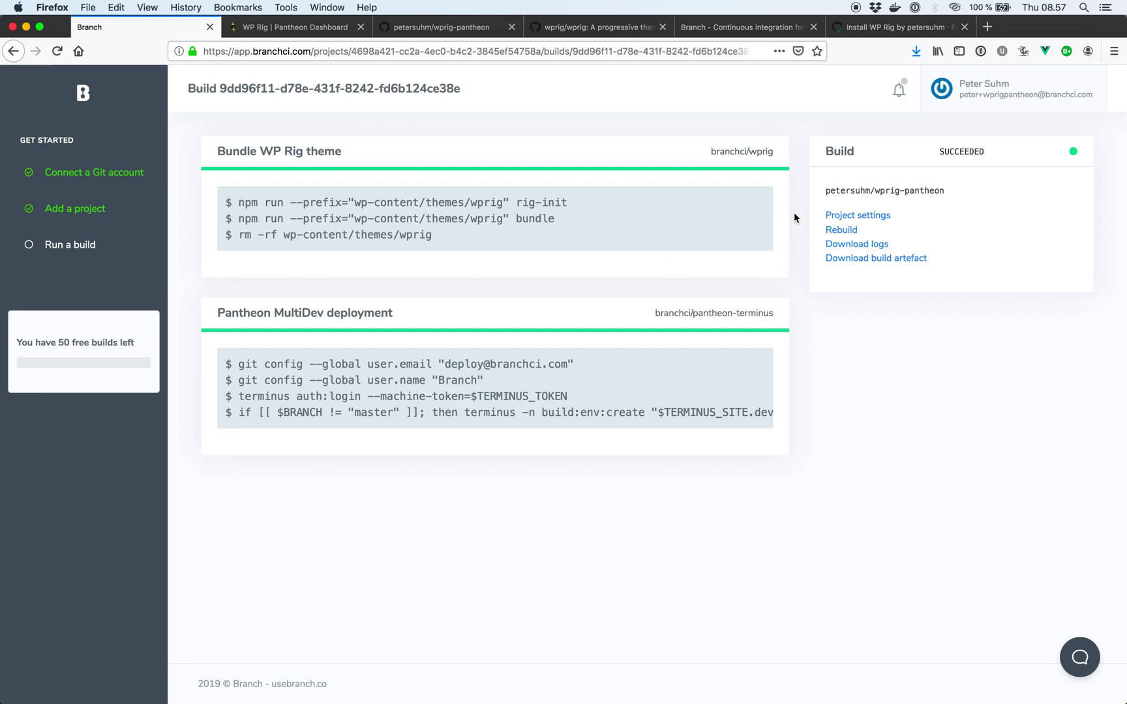
{"action": "left_click", "coordinate": [304, 28]}
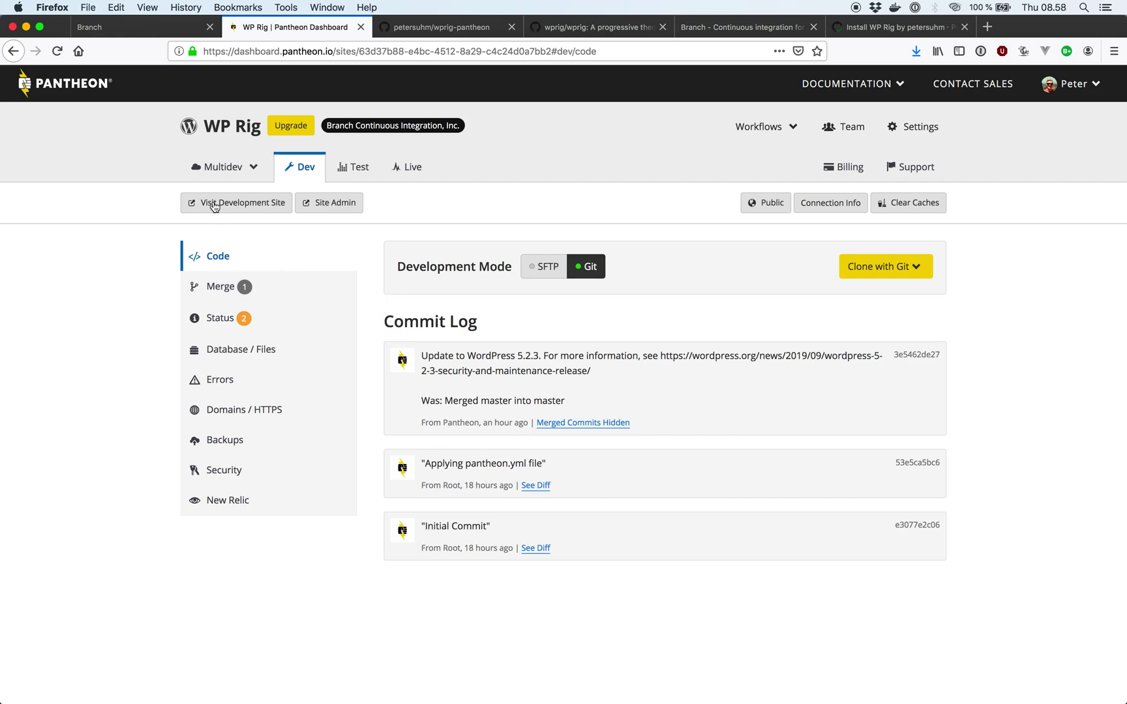
List the Multidev environments, check the PR #3 address, and open the pr-3 environment
{"action": "left_click", "coordinate": [226, 167]}
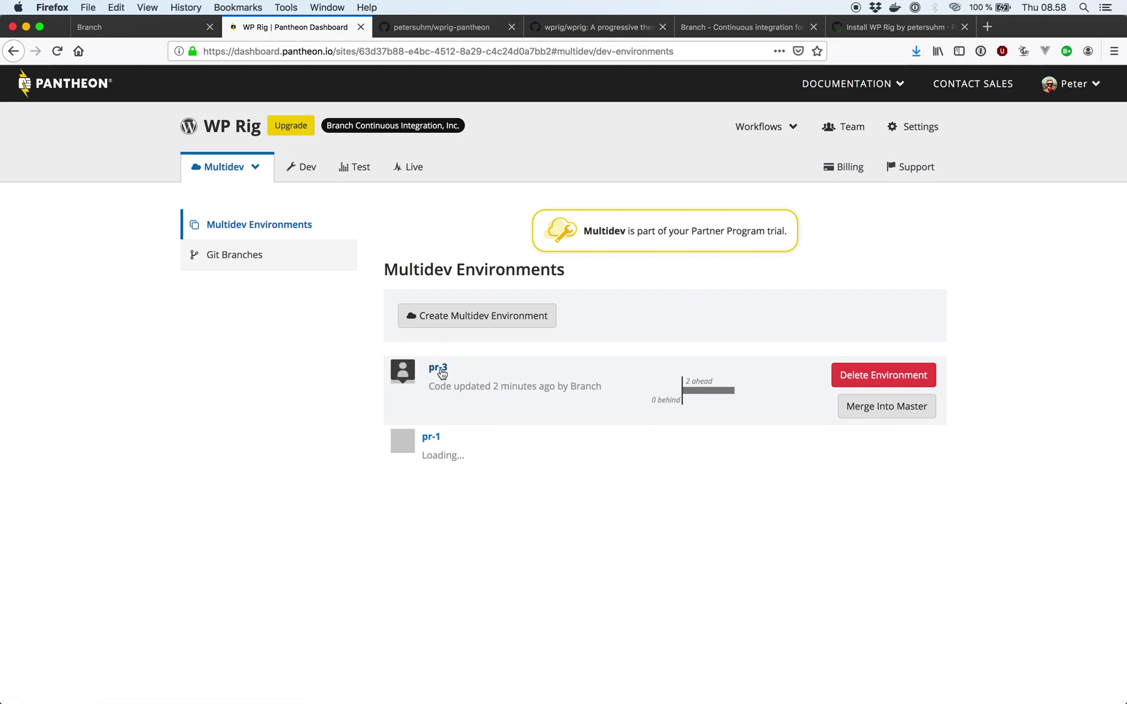
{"action": "left_click", "coordinate": [891, 26]}
{"action": "left_click", "coordinate": [515, 52]}
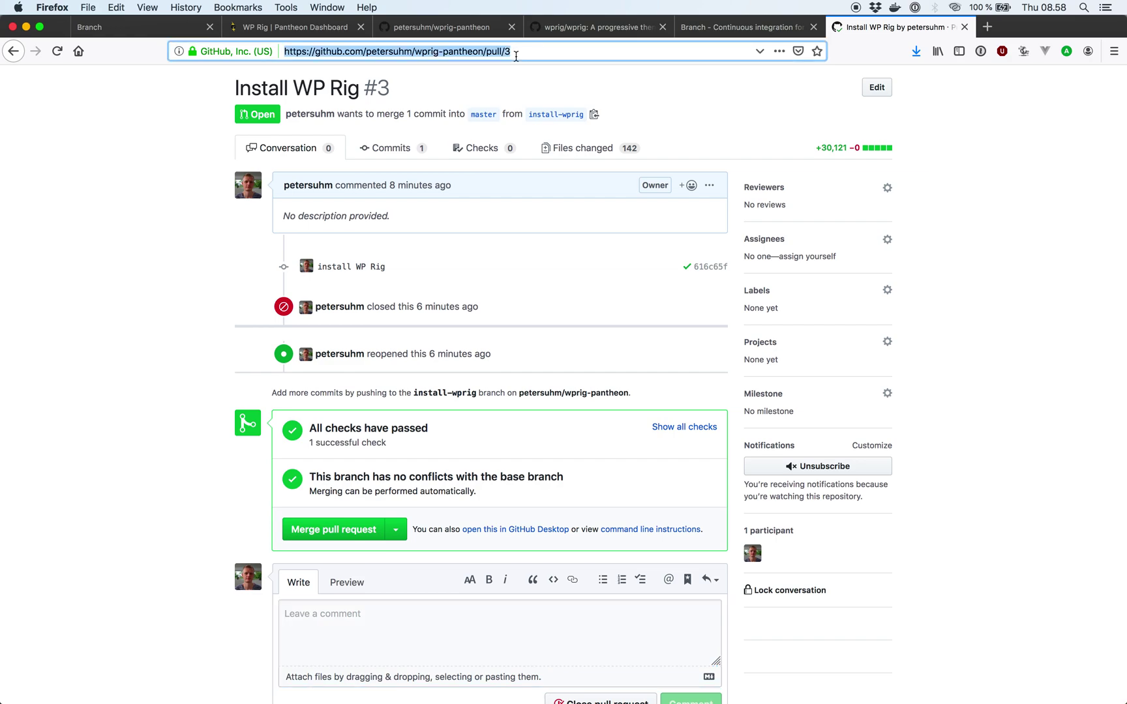
{"action": "left_click", "coordinate": [509, 52]}
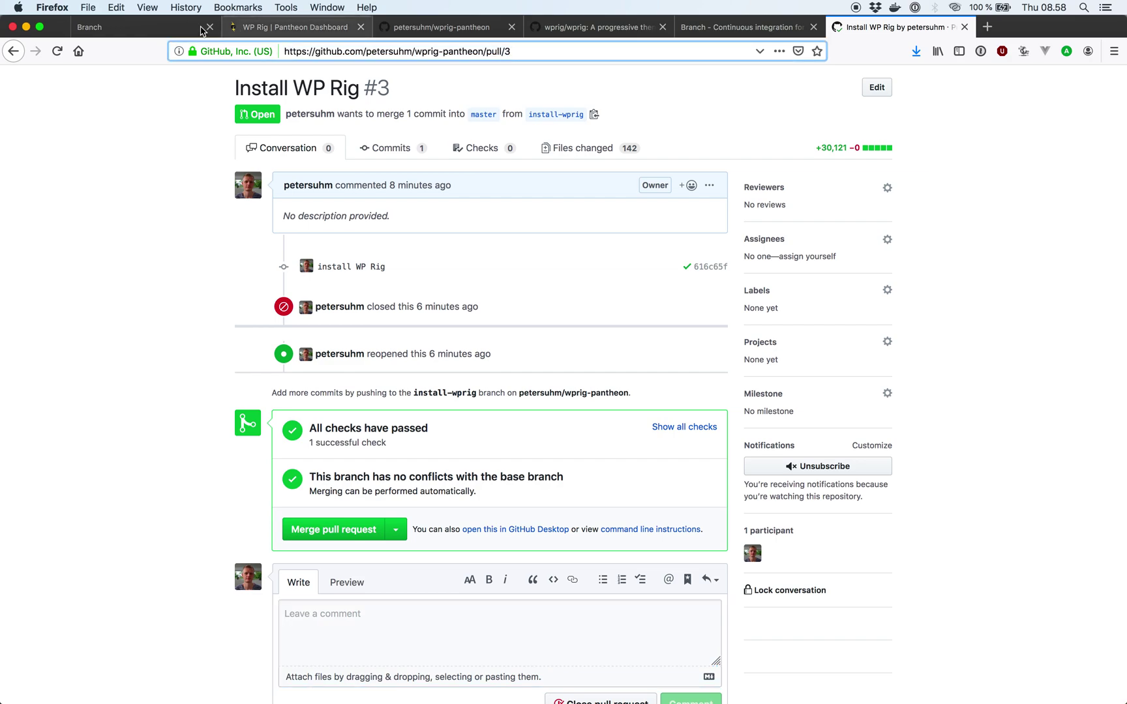
{"action": "left_click", "coordinate": [291, 27]}
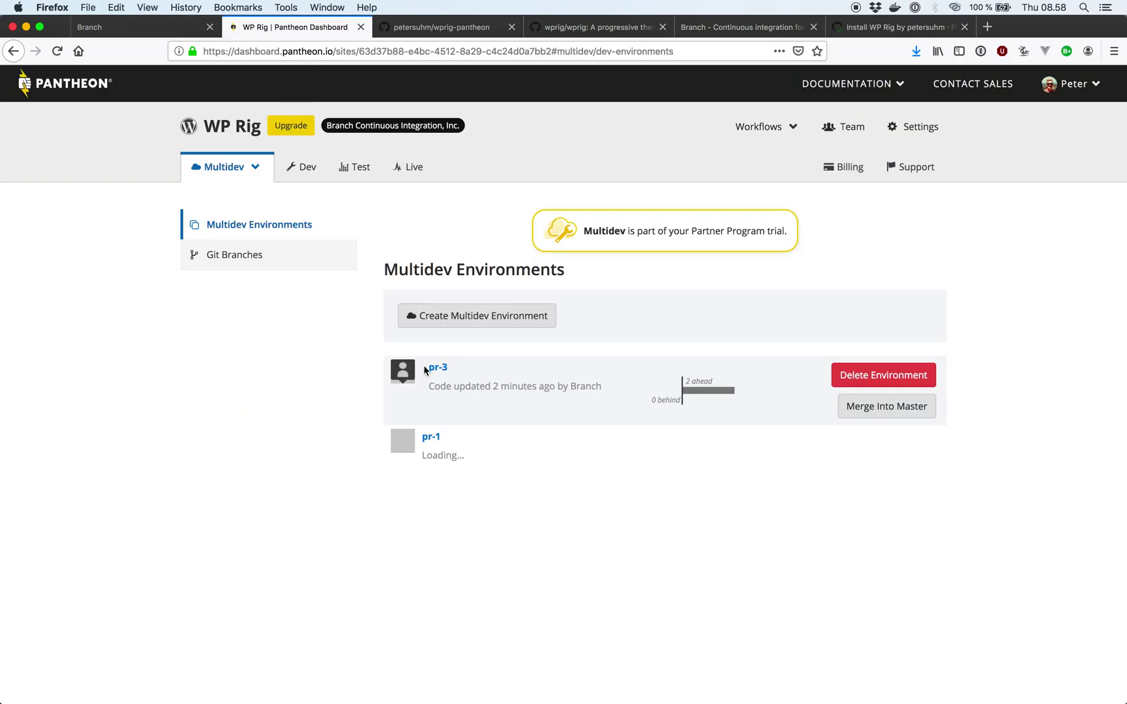
{"action": "left_click", "coordinate": [437, 368]}
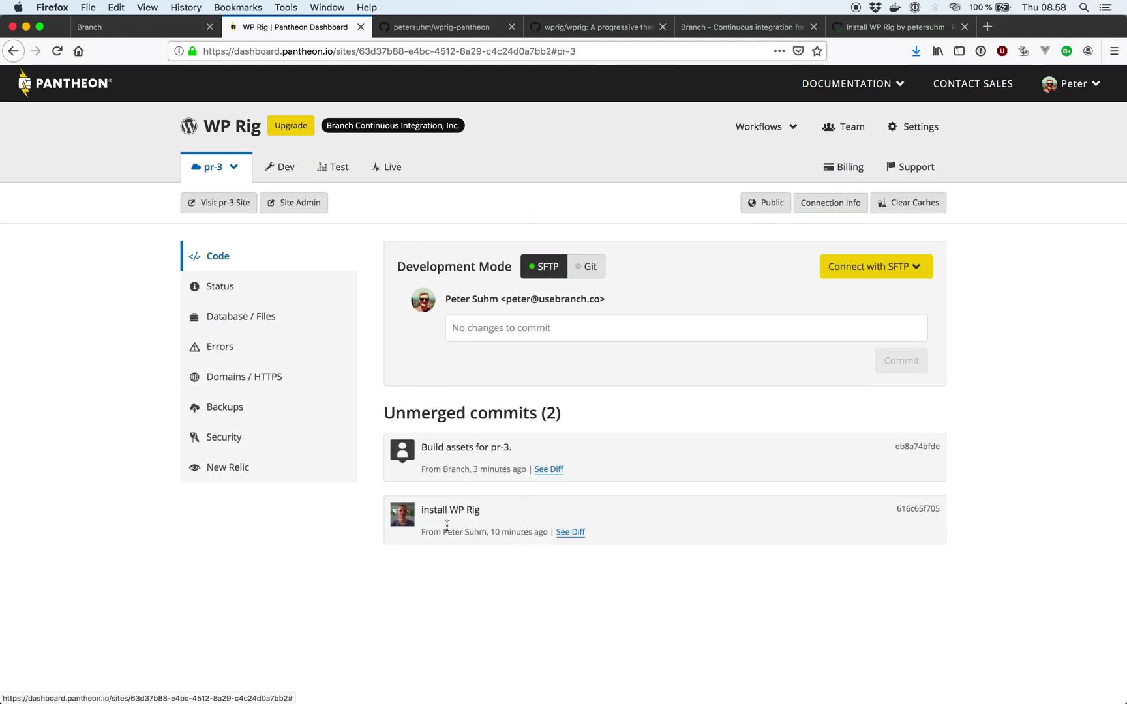
{"action": "left_click_drag", "start_coordinate": [421, 511], "coordinate": [482, 515]}
Confirm WP Rig Pantheon 2.0.1 appears under pr-3's WordPress Appearance > Themes
{"action": "left_click", "coordinate": [485, 516]}
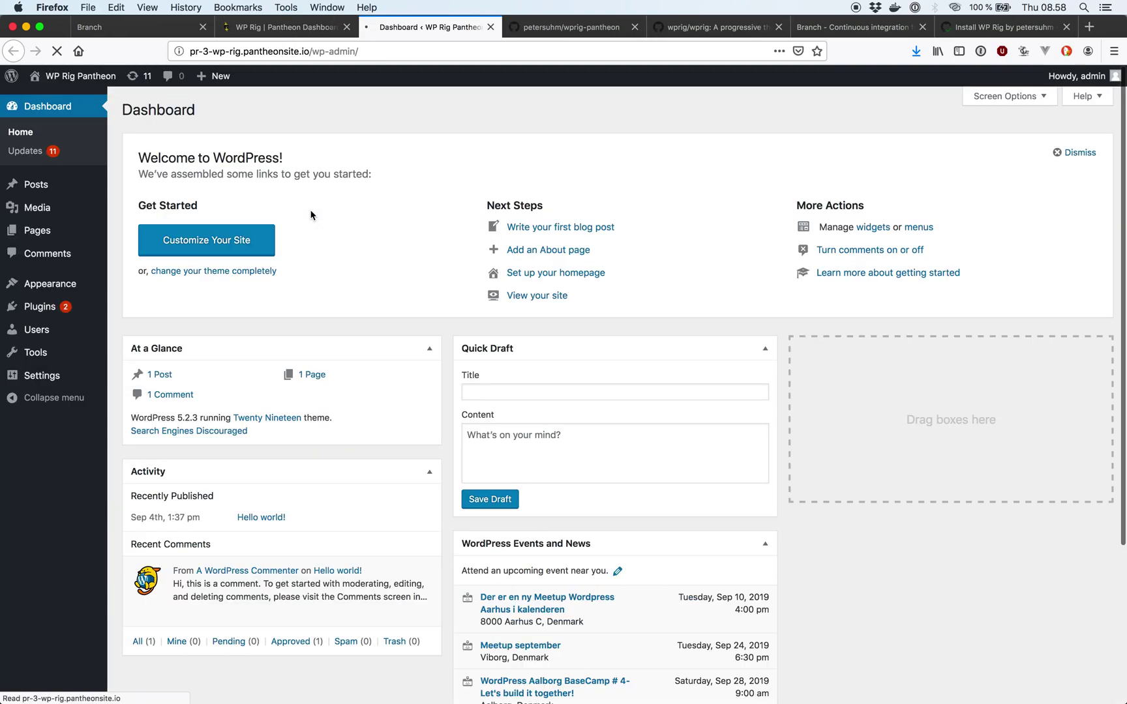
{"action": "mouse_move", "coordinate": [73, 294]}
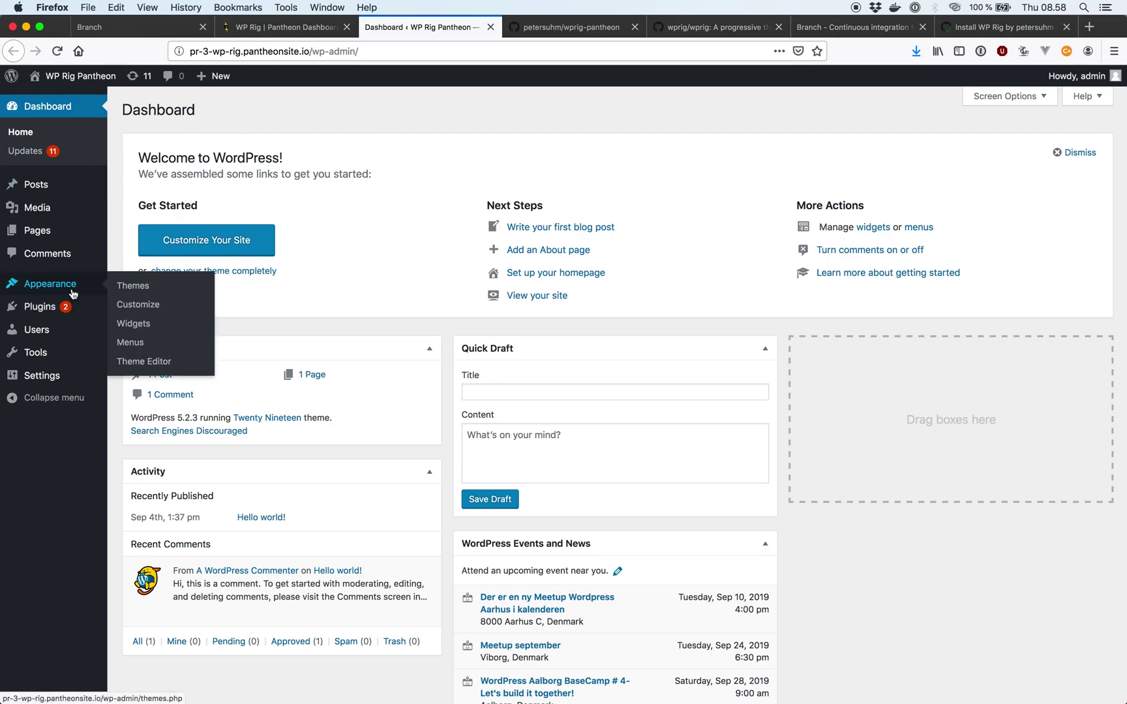
{"action": "left_click", "coordinate": [148, 289]}
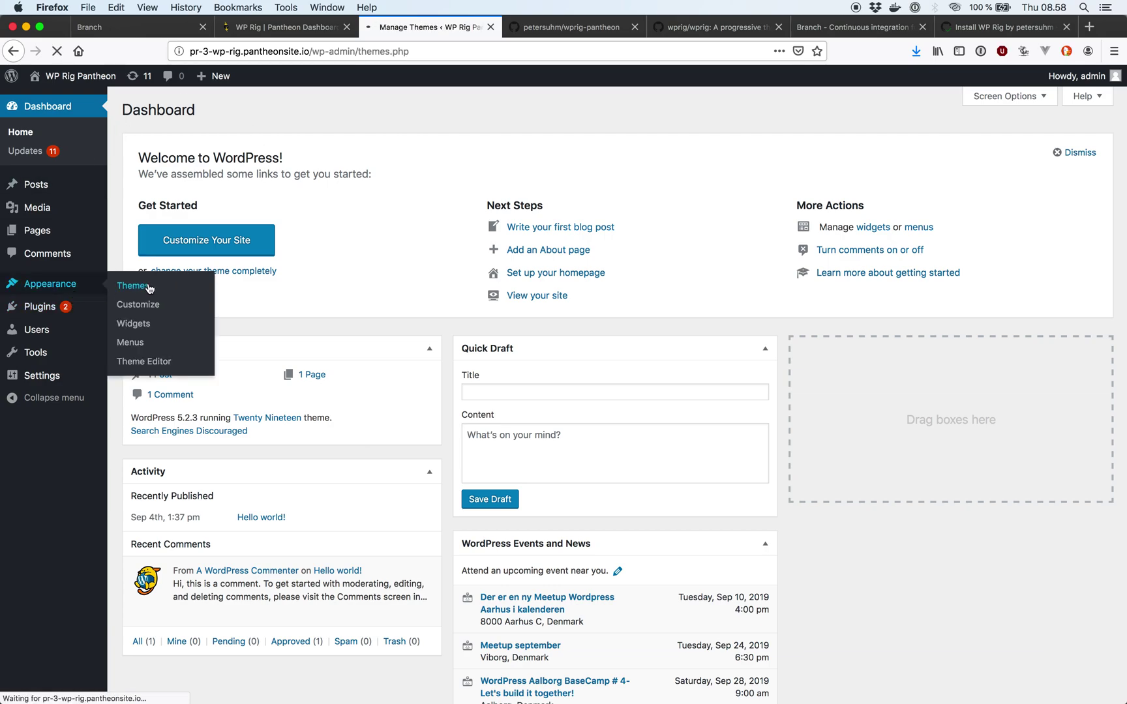
{"action": "scroll", "coordinate": [382, 420], "scroll_direction": "down", "scroll_amount": 3}
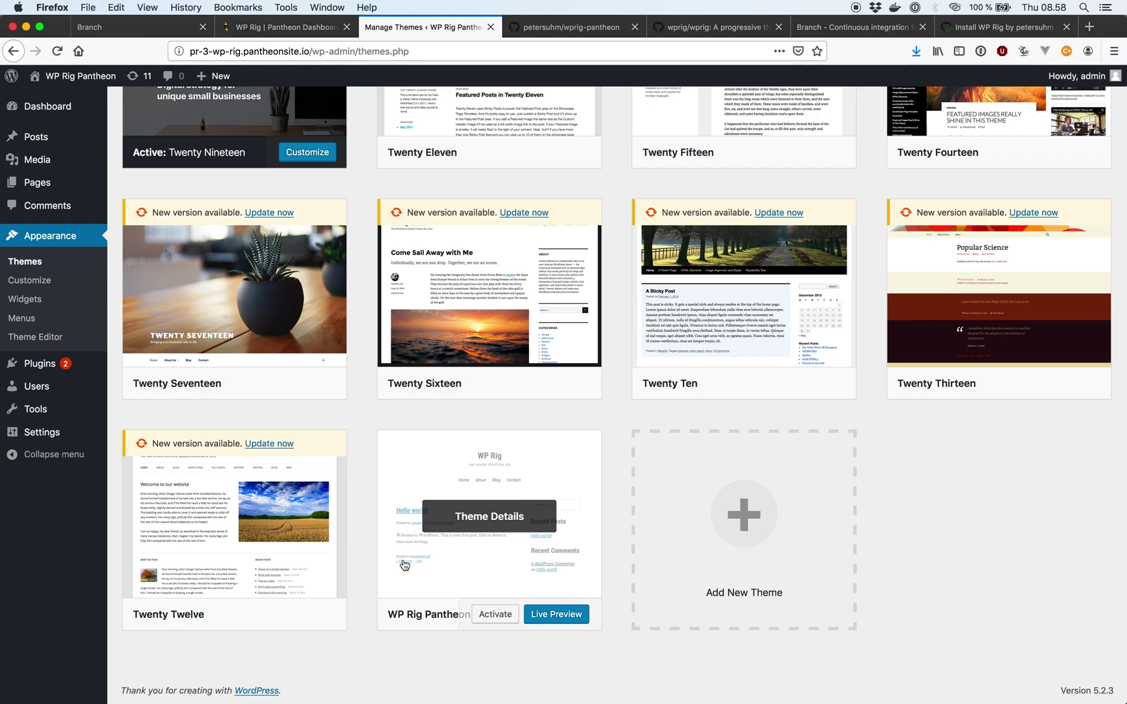
{"action": "left_click", "coordinate": [500, 568]}
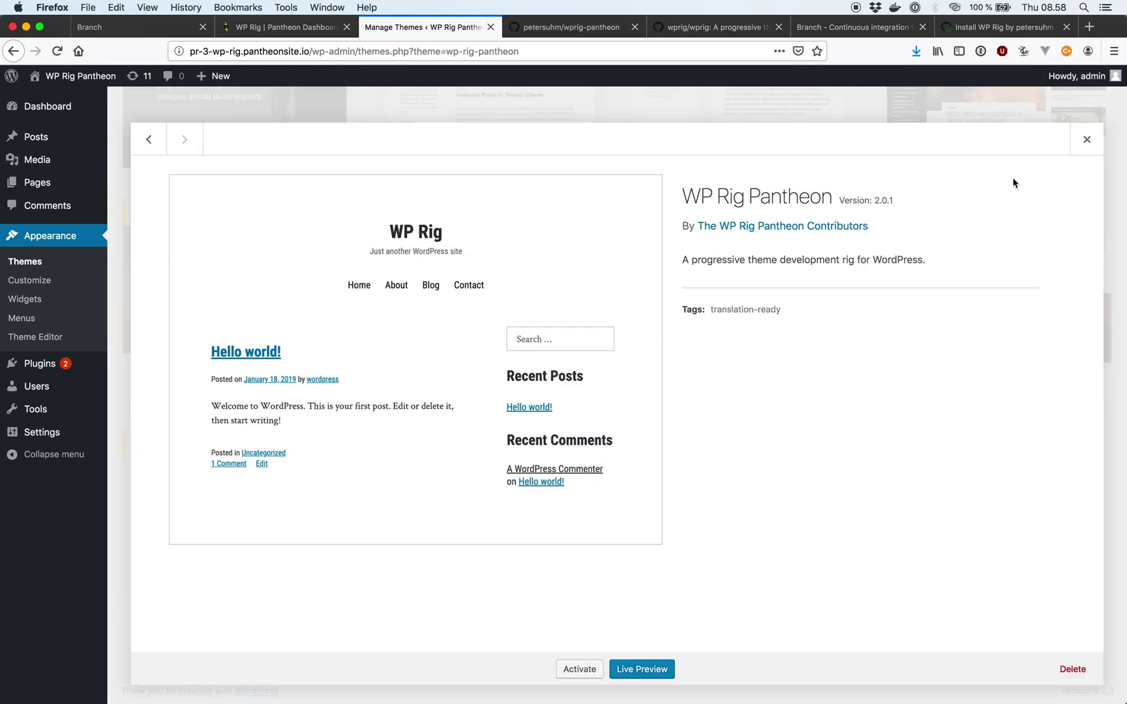
{"action": "left_click", "coordinate": [1085, 140]}
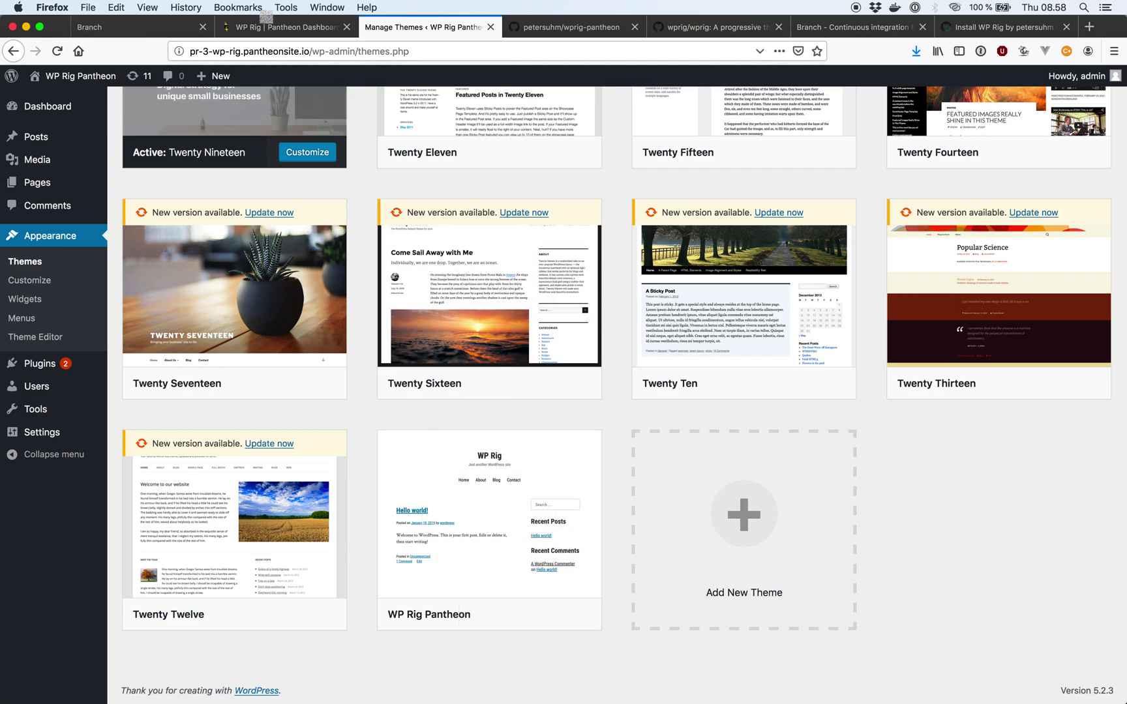
{"action": "left_click", "coordinate": [247, 36]}
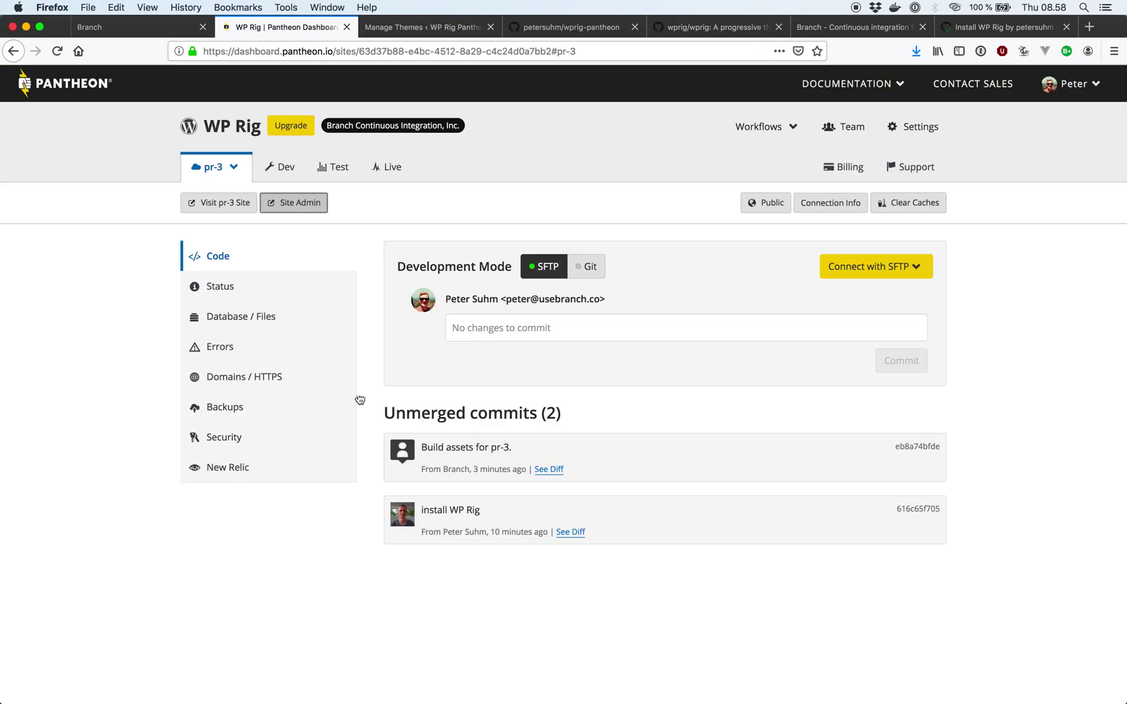
View the Dev environment's commit log, then return to the succeeded wprig-pantheon build
{"action": "left_click", "coordinate": [294, 172]}
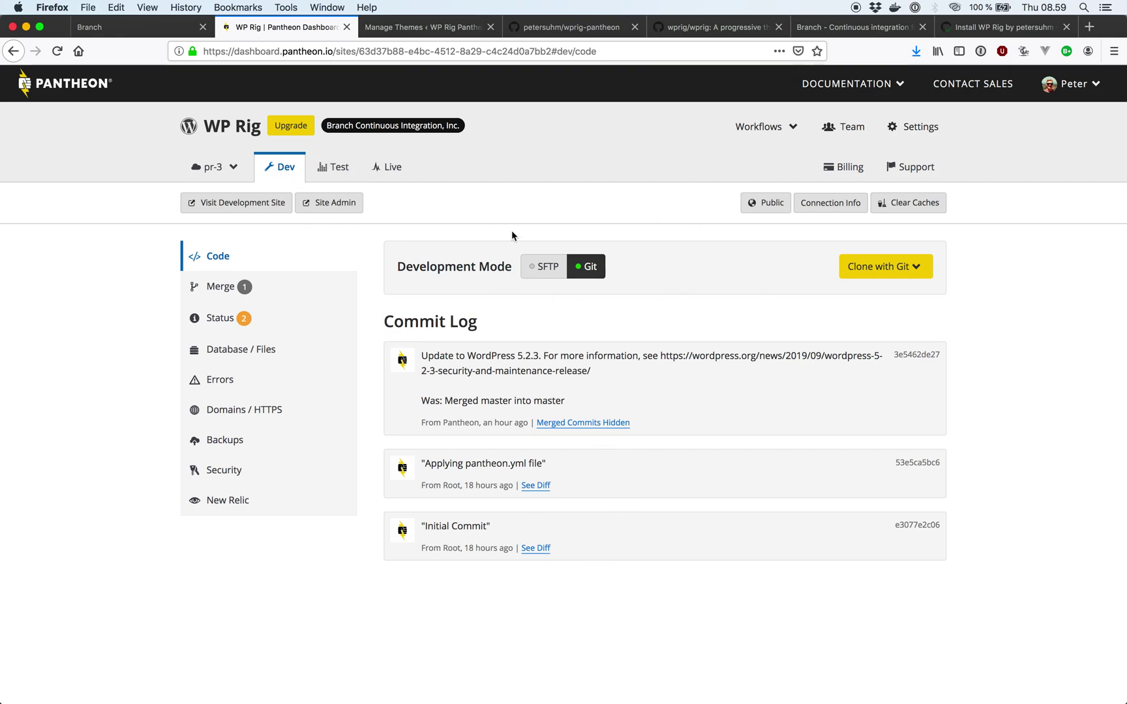
{"action": "left_click", "coordinate": [125, 28]}
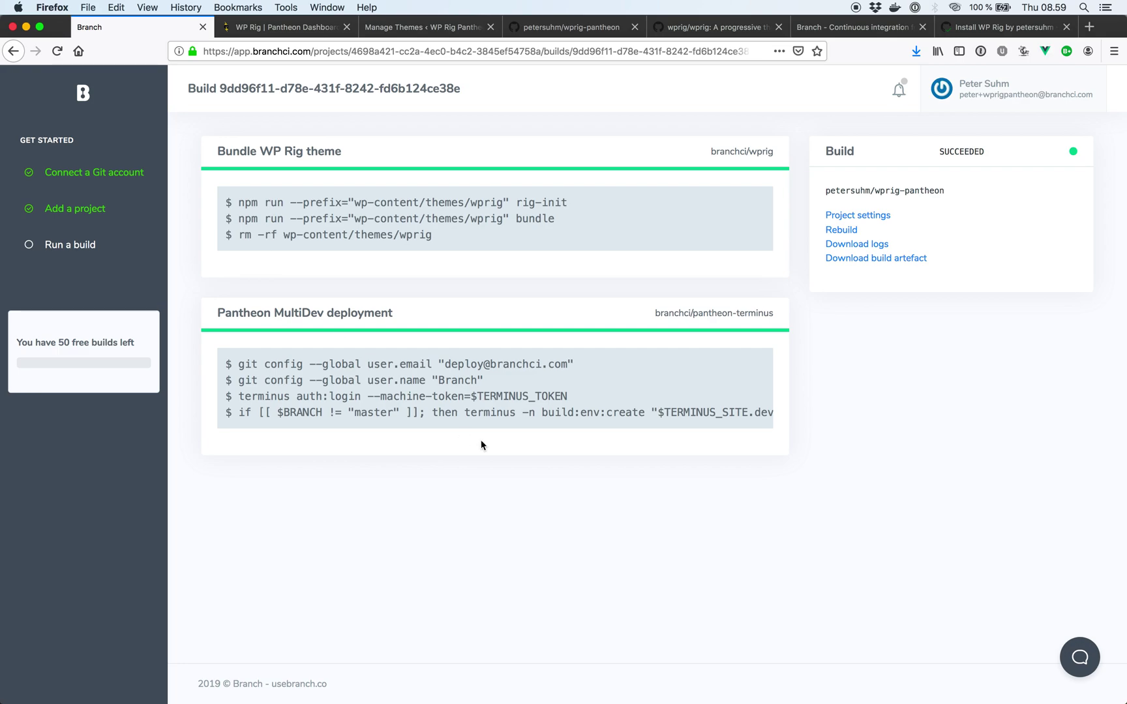